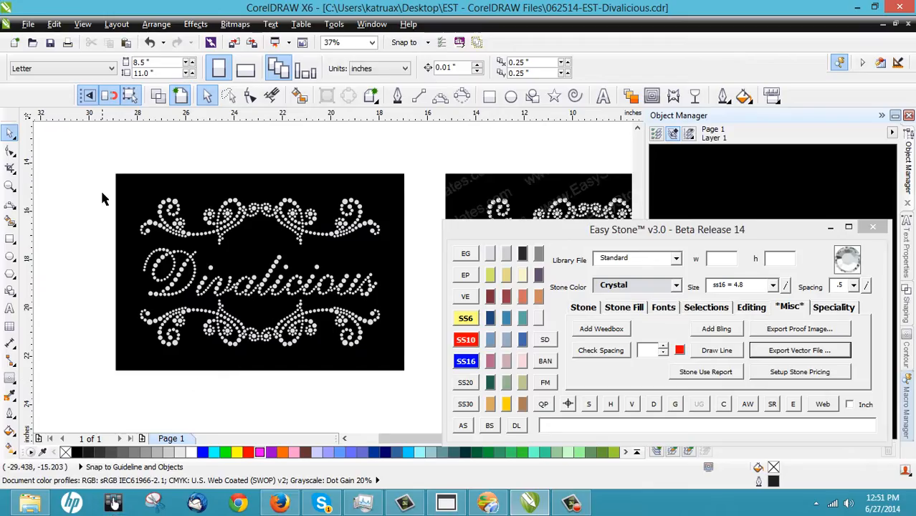
drag(91, 183, 404, 367)
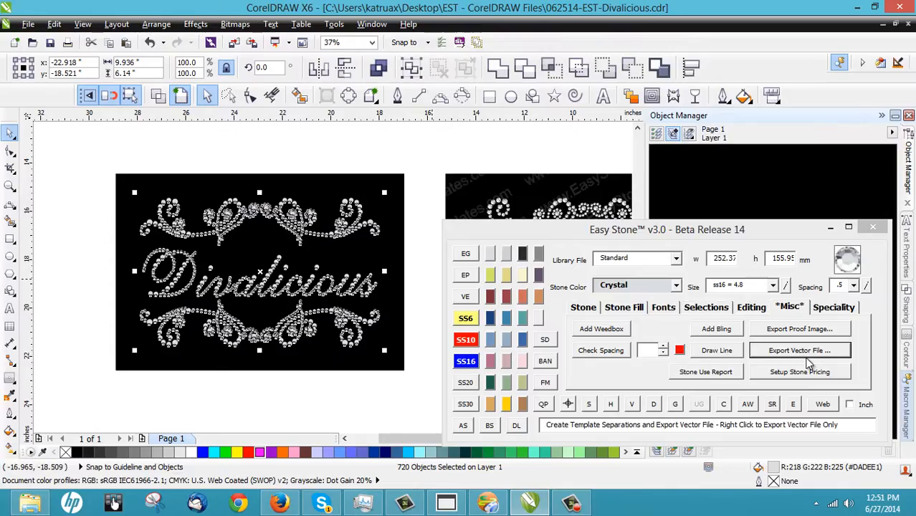
click(803, 352)
click(704, 283)
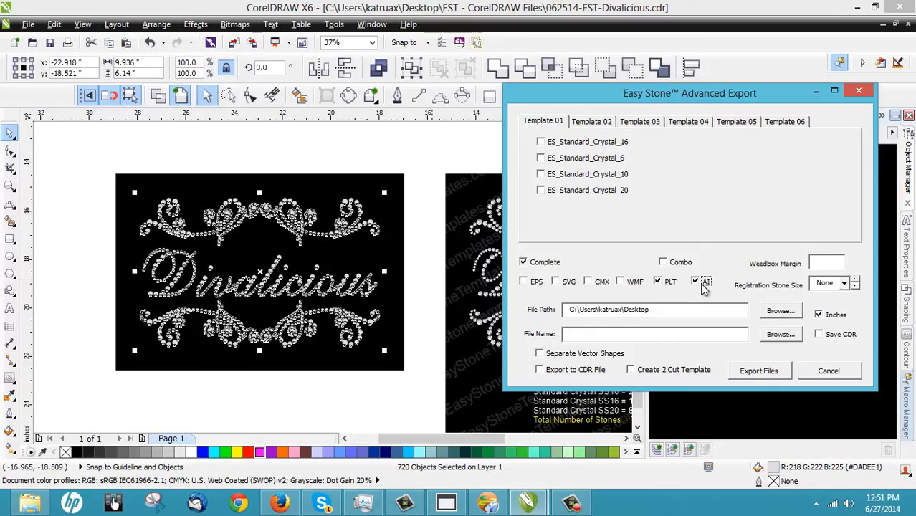
click(831, 371)
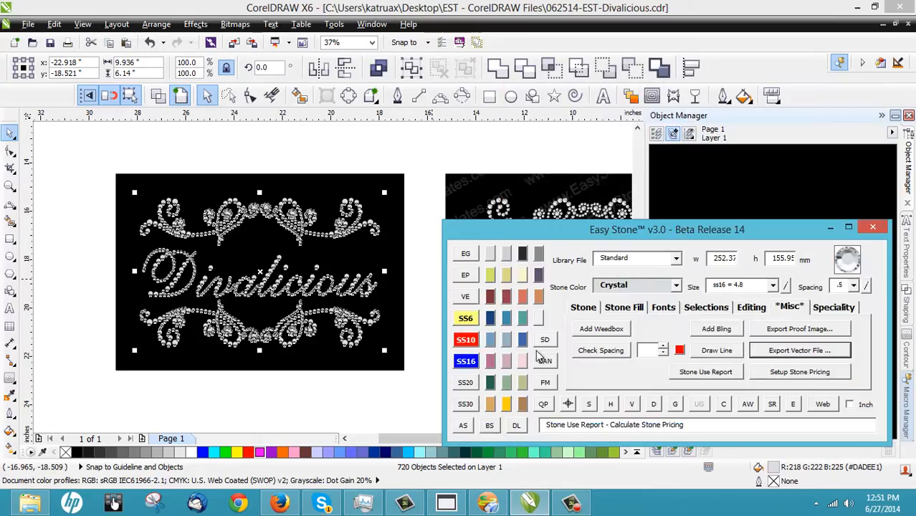
click(432, 187)
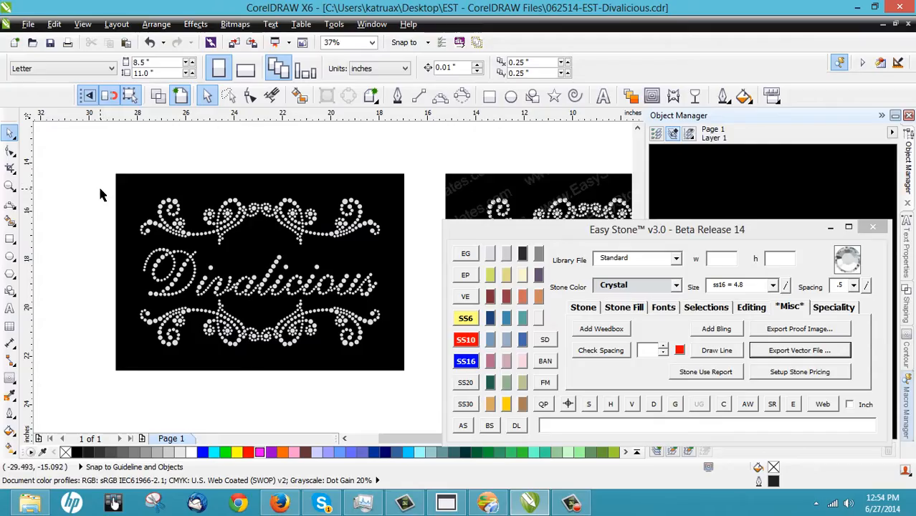
- Select the whole Divalicious stone design, open its advanced vector export, and include Crystal sizes 16, 6, 10 and 20 in Template 01
drag(91, 183, 283, 253)
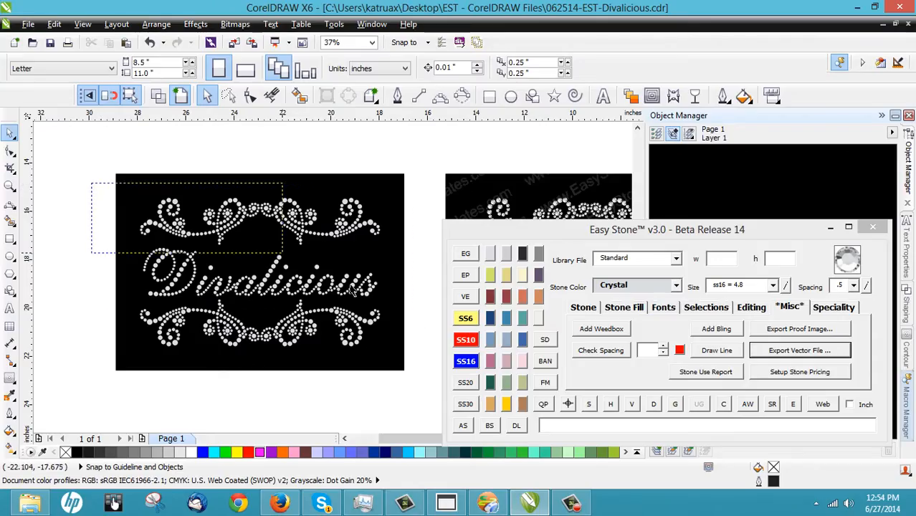
drag(351, 289, 423, 369)
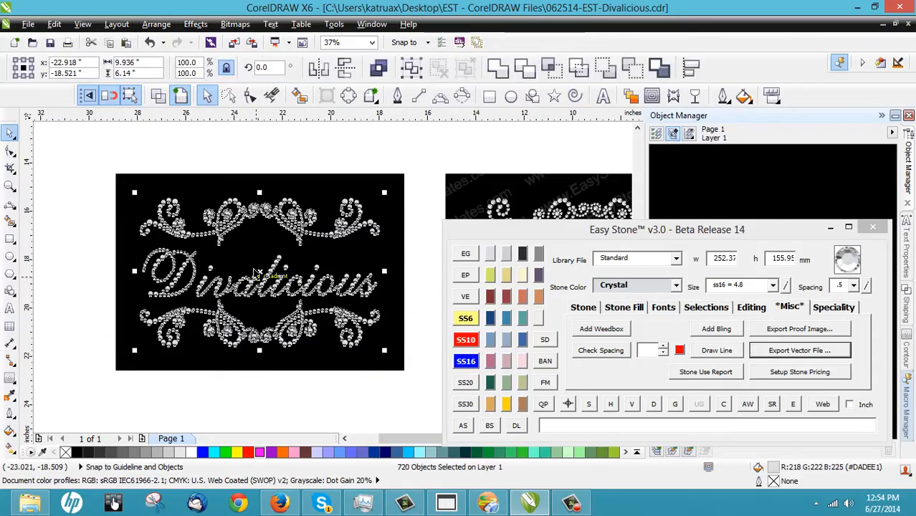
click(792, 351)
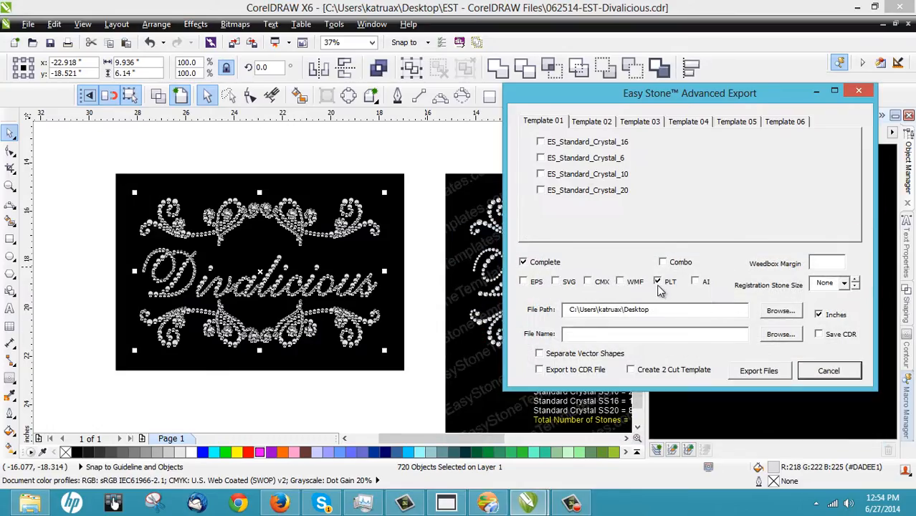
click(563, 143)
click(568, 159)
click(566, 175)
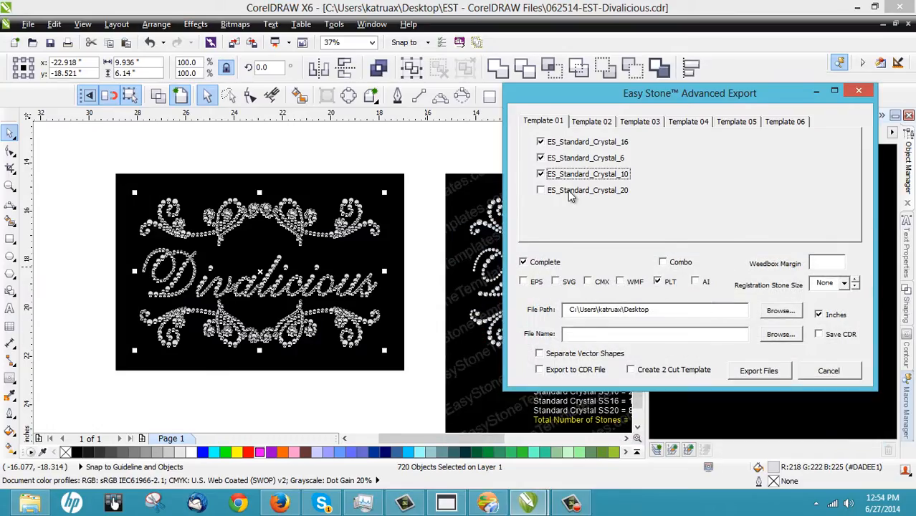
click(569, 192)
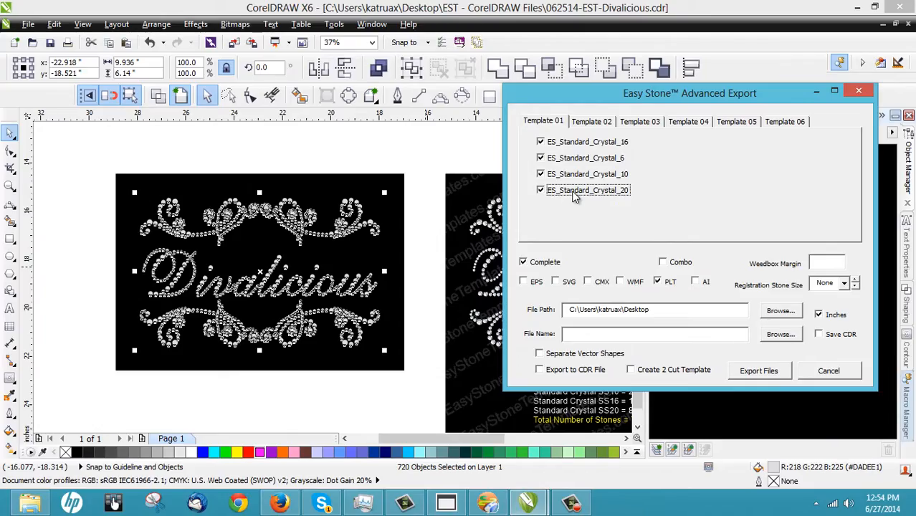
- Name the export file Step1 and export the template files as PLT to the desktop
click(602, 334)
text(Step1)
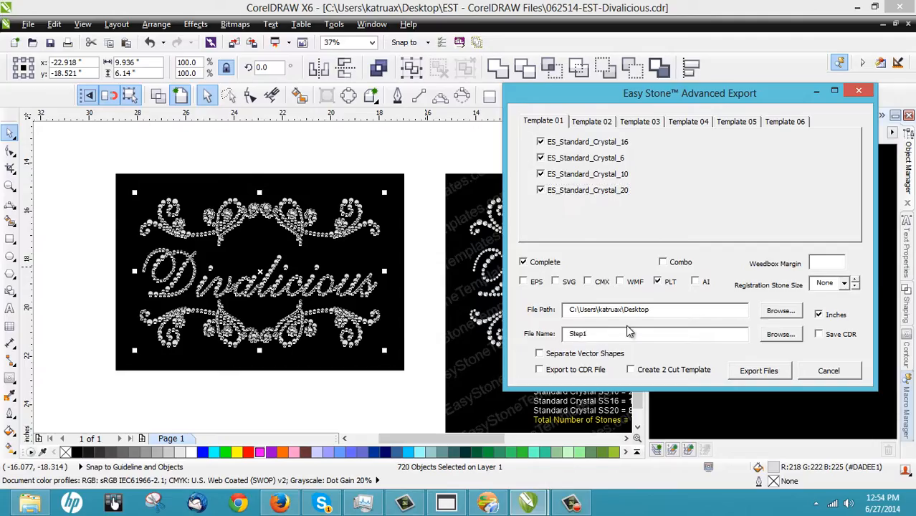
click(769, 375)
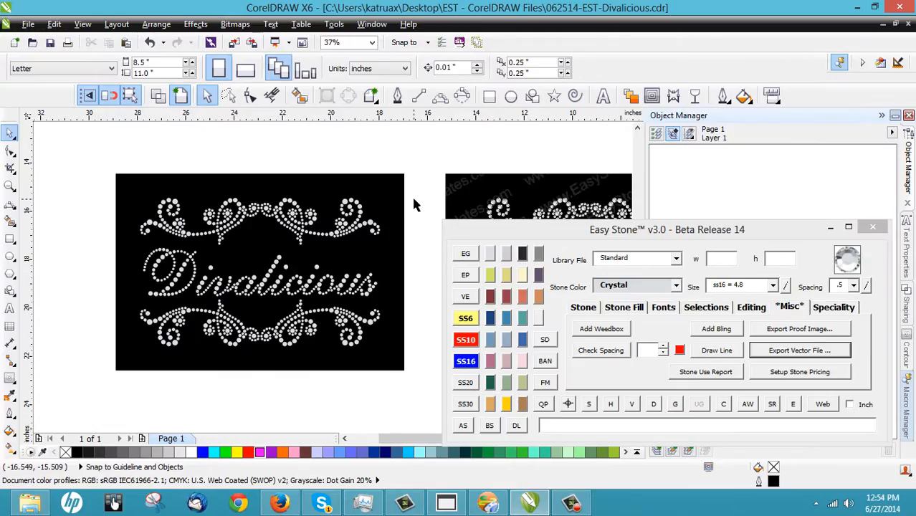
- Switch to Hotfix Era, load Step1.plt as a rhinestone stencil import to check its bead assignment, and cancel the import
click(488, 503)
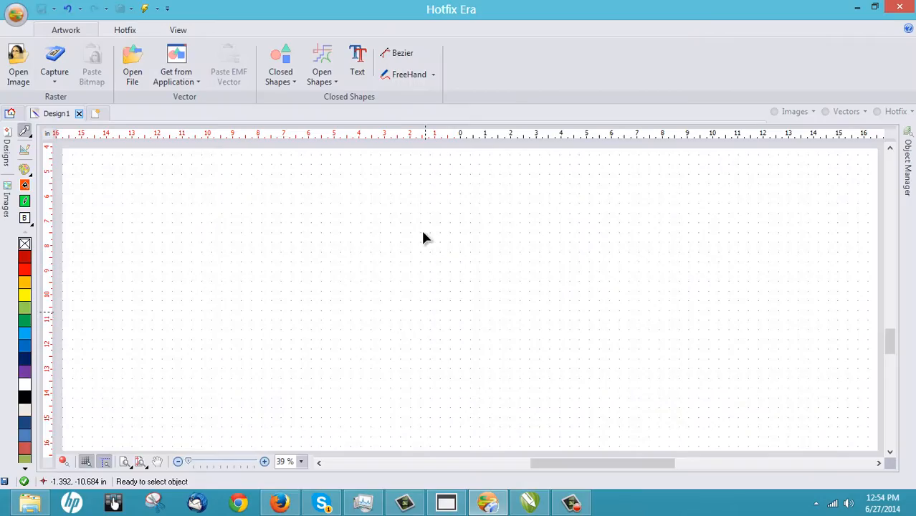
click(16, 14)
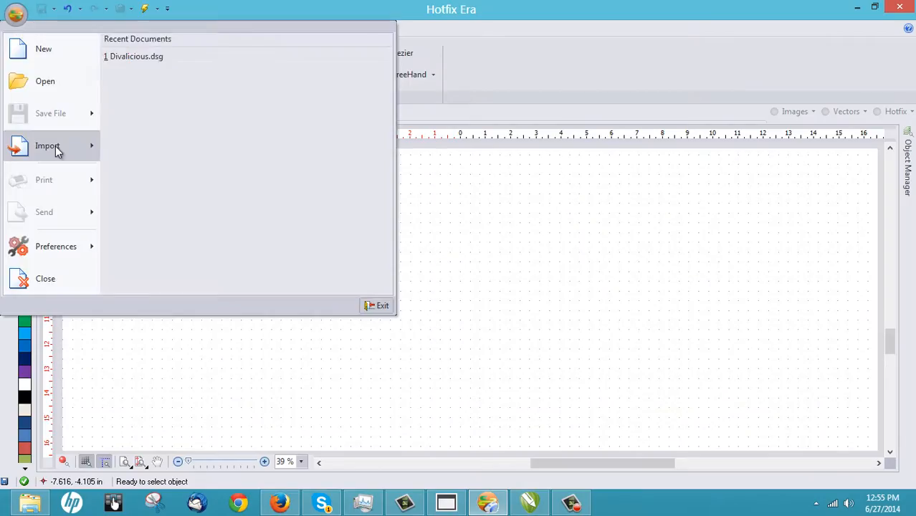
mouse_move(58, 149)
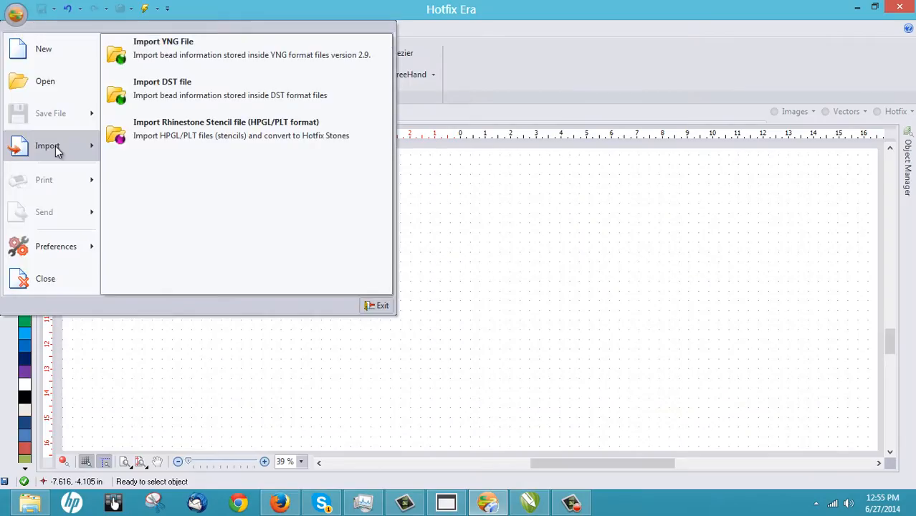
click(200, 129)
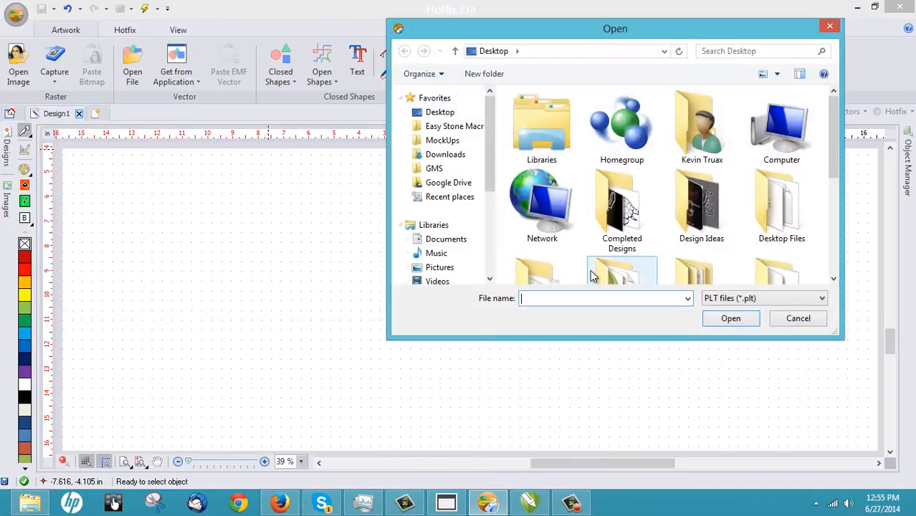
text(ste)
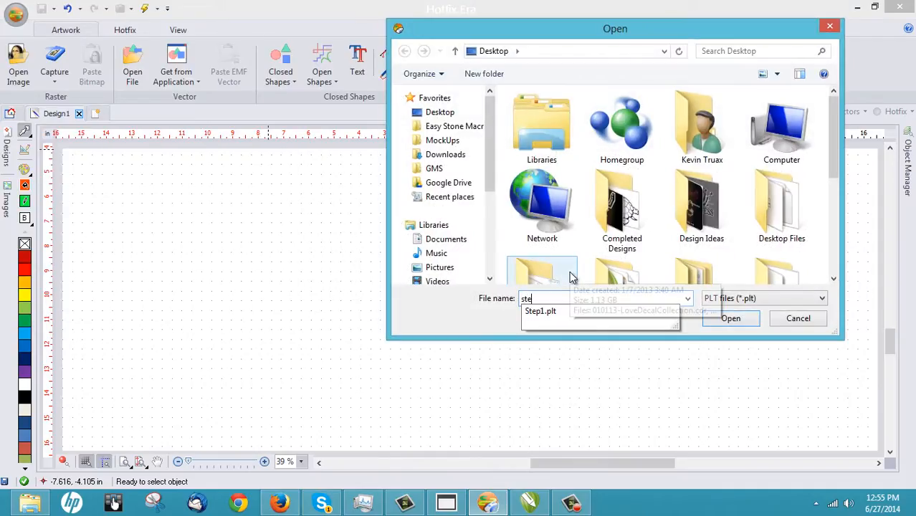
click(568, 314)
key(Return)
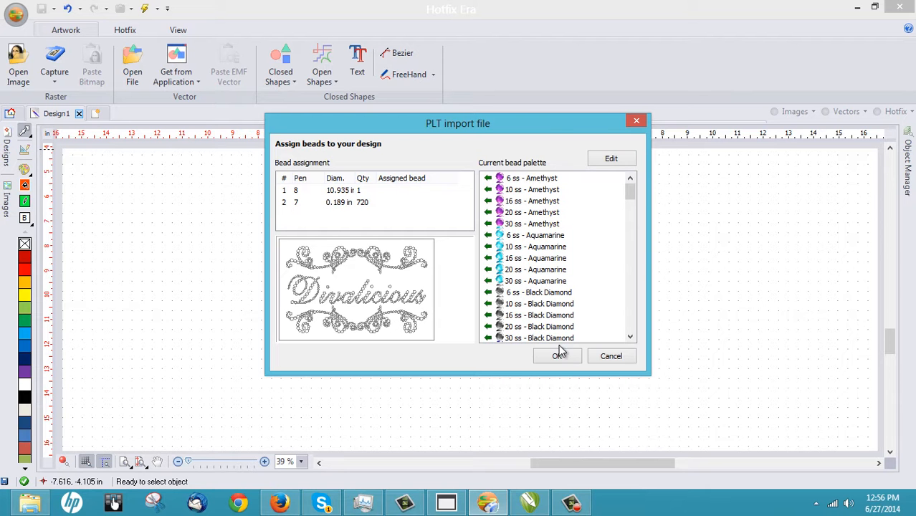
click(617, 355)
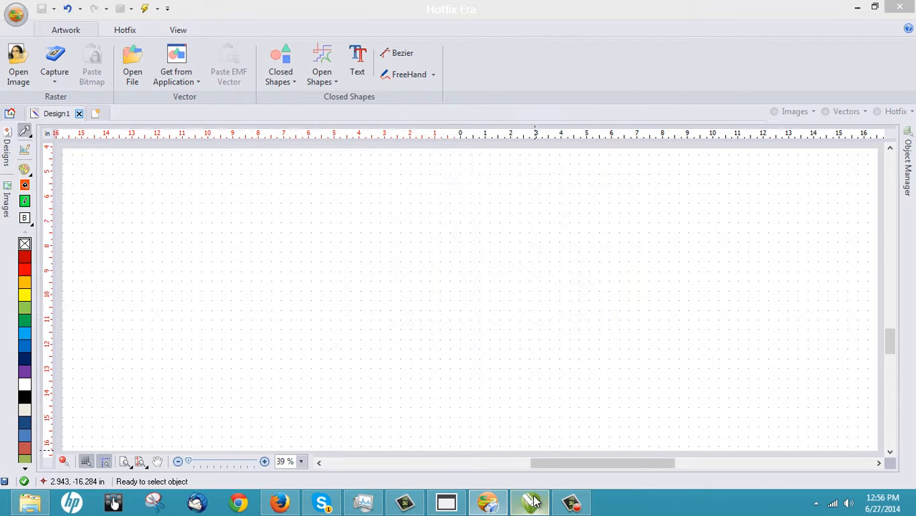
- Switch to CorelDRAW and inspect the sizes of individual stones in the upper swirl of the Divalicious design
click(530, 502)
scroll(362, 193, up, 2)
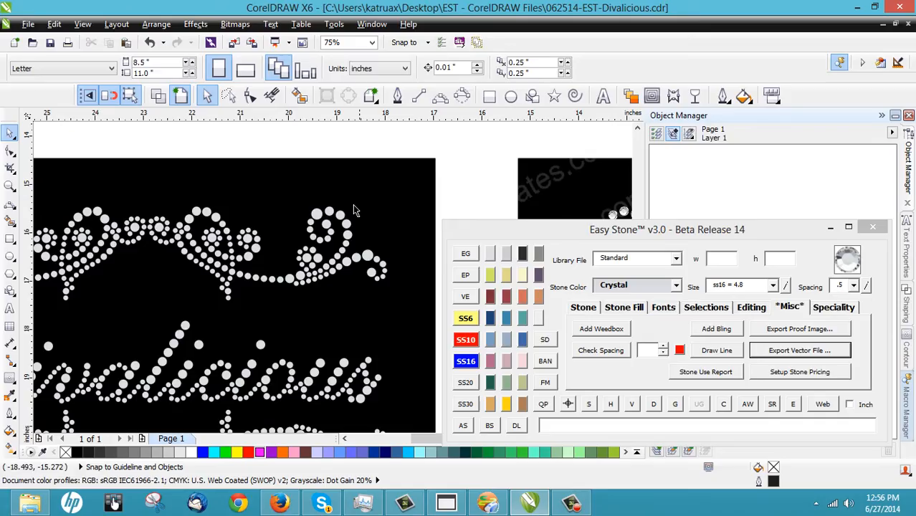
click(316, 214)
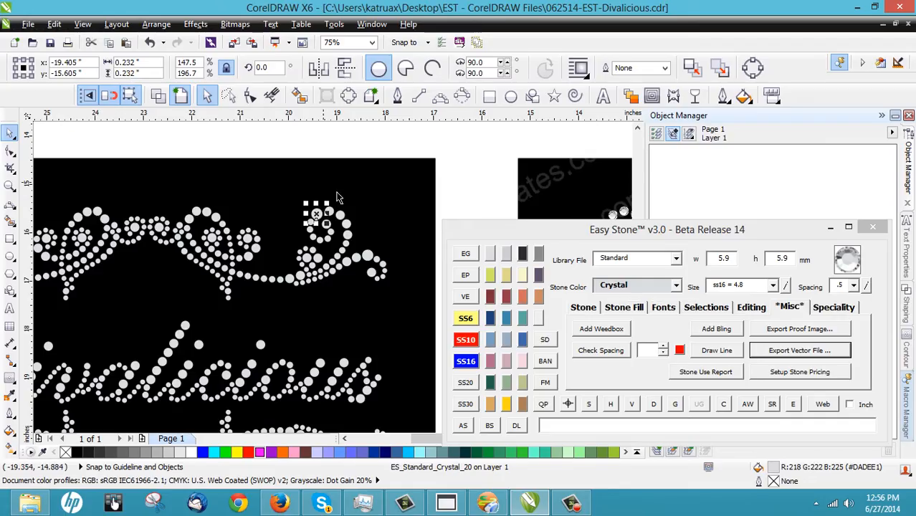
click(341, 215)
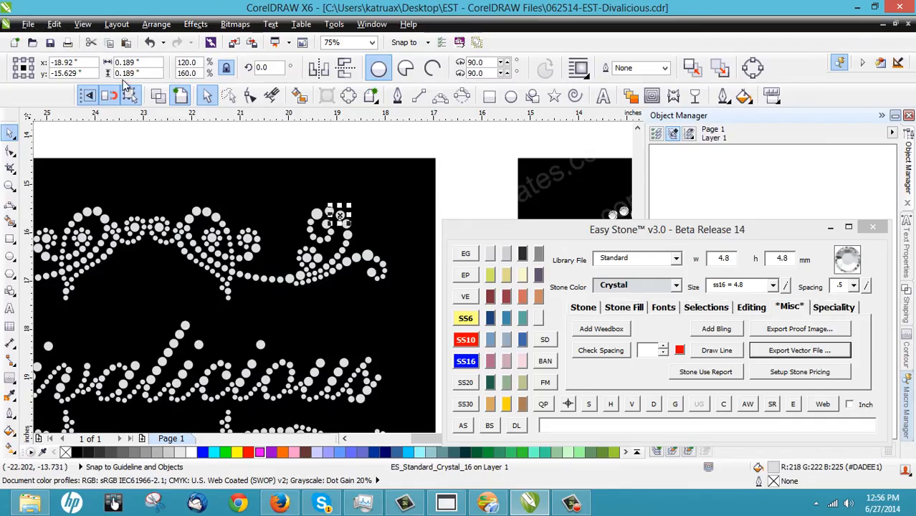
click(345, 151)
click(345, 215)
click(221, 148)
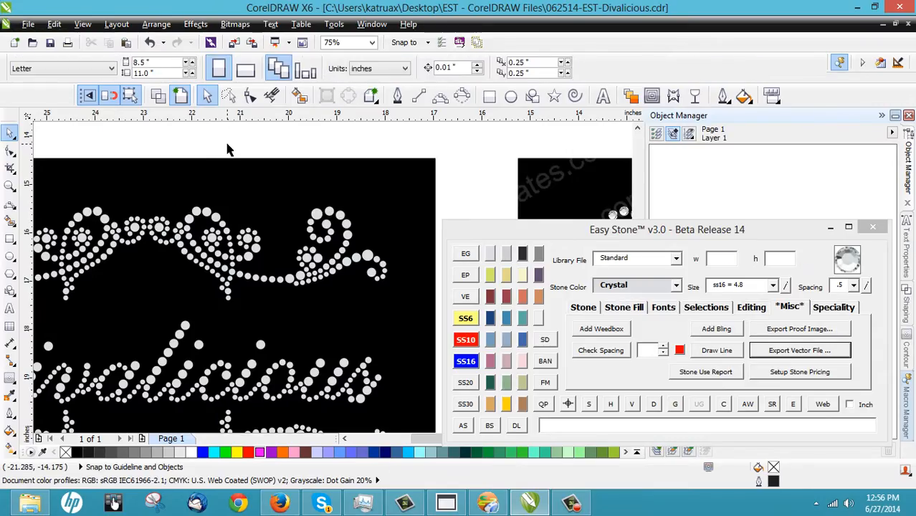
scroll(225, 174, down, 1)
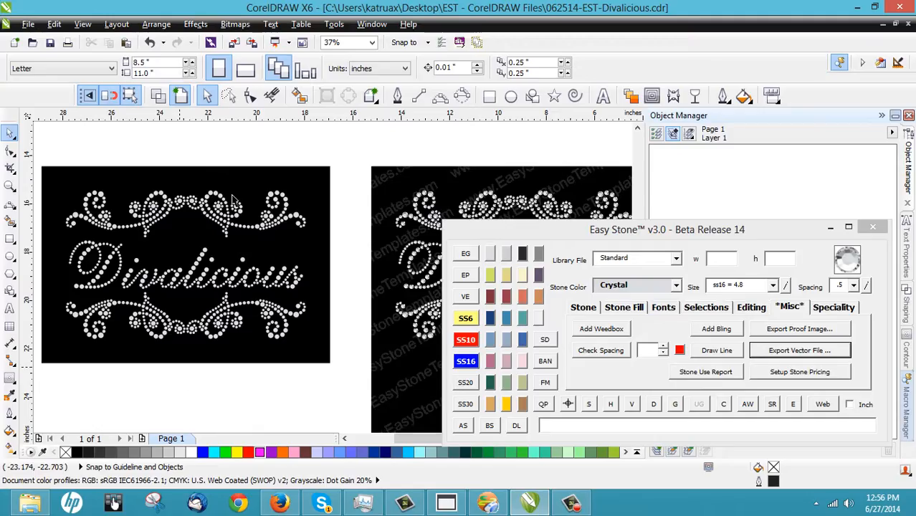
- Pick up the ss20 stone size from the upper swirl, select all matching stones in the design, and fill them magenta
click(272, 199)
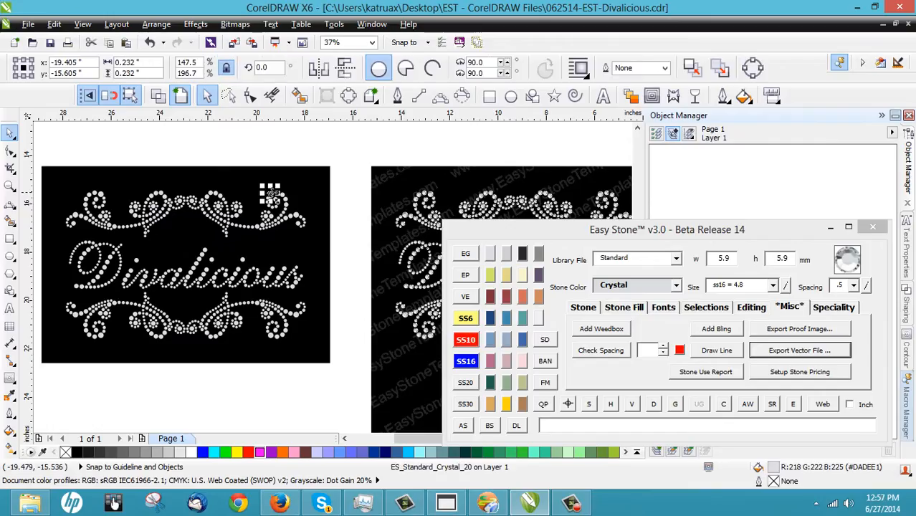
click(568, 403)
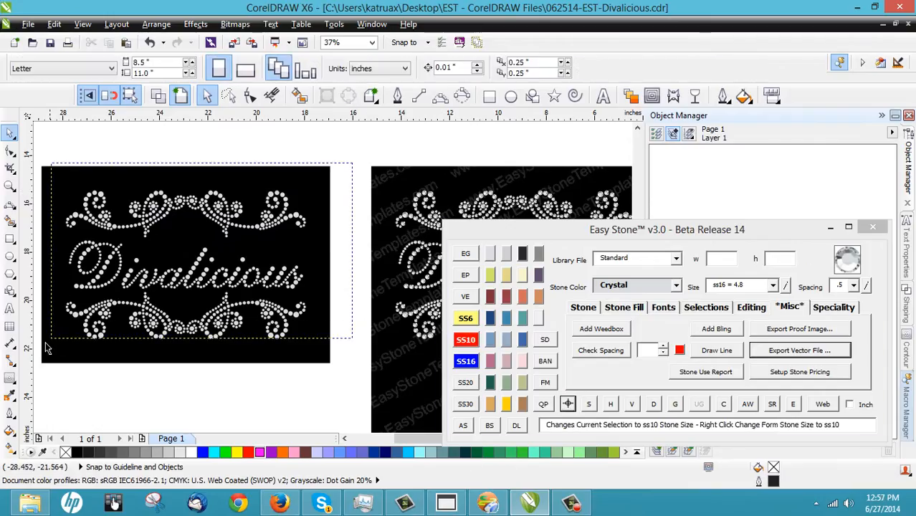
click(588, 404)
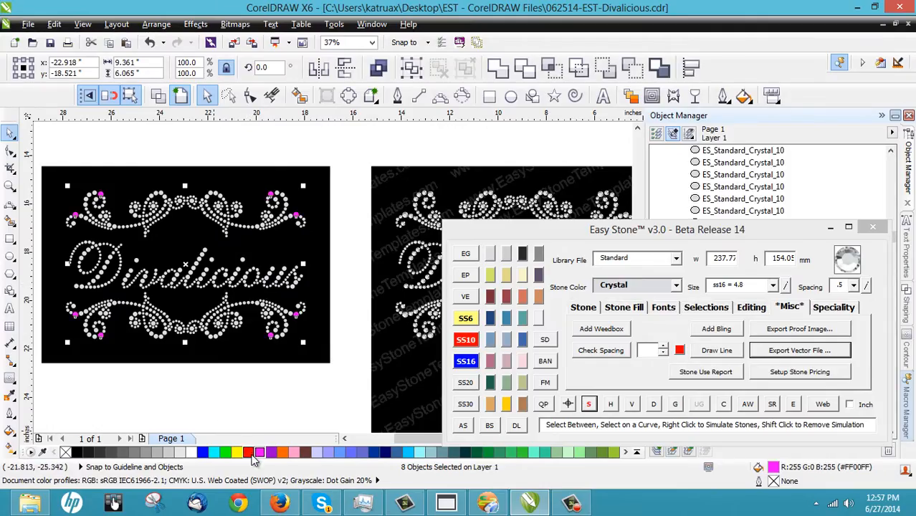
click(220, 414)
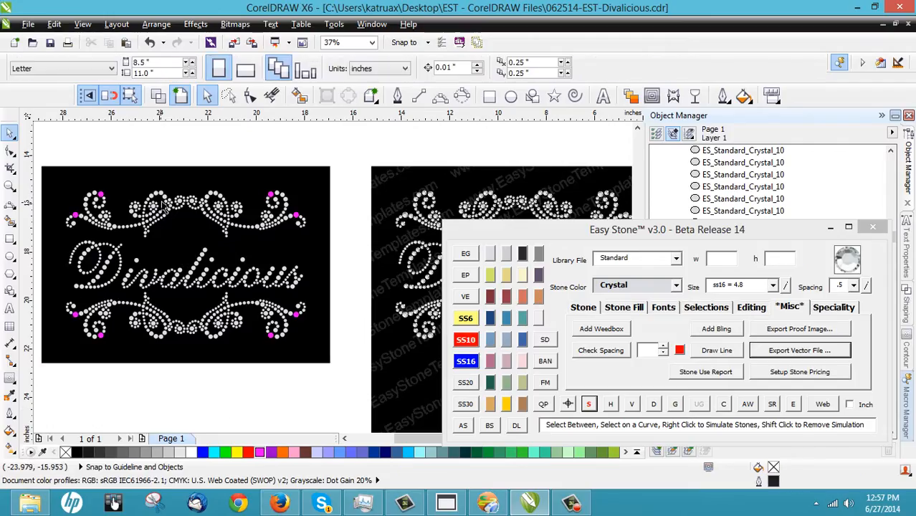
- Pick up the ss16 stone size from the upper swirl, select all matching stones in the design, and fill them orange
click(284, 200)
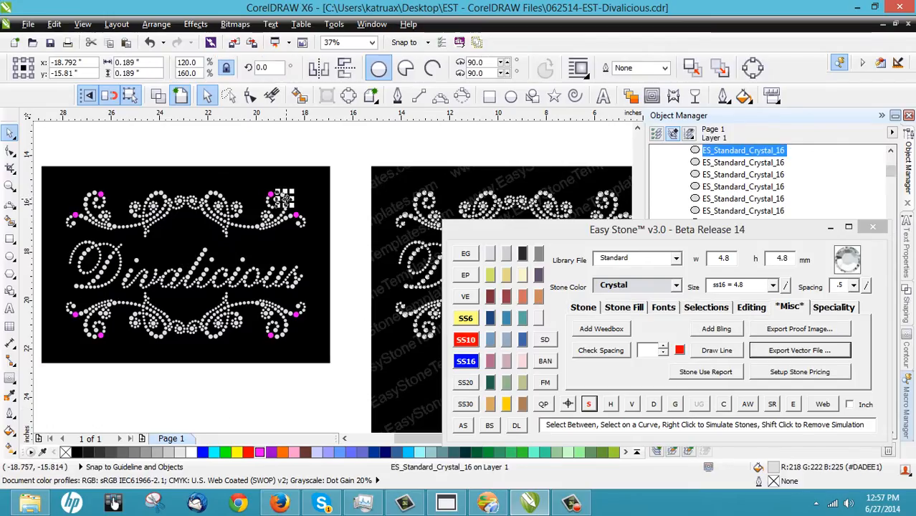
click(567, 404)
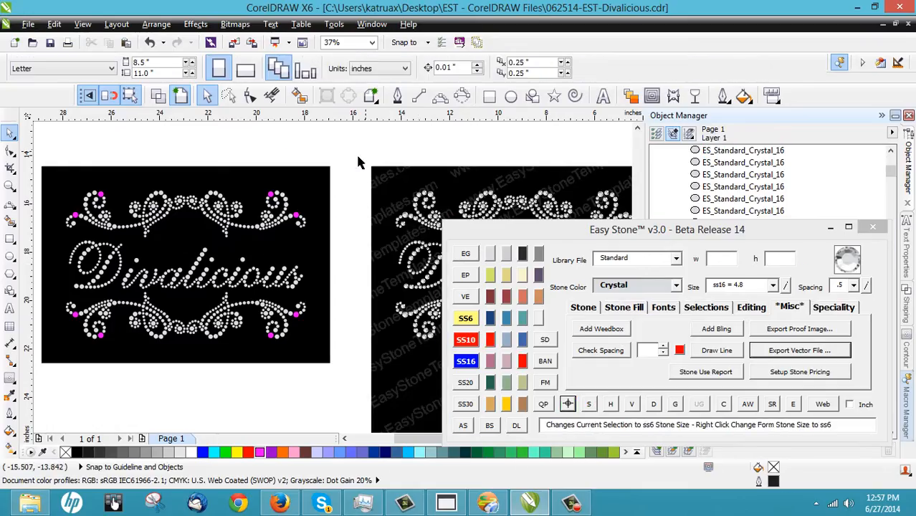
drag(358, 159, 45, 380)
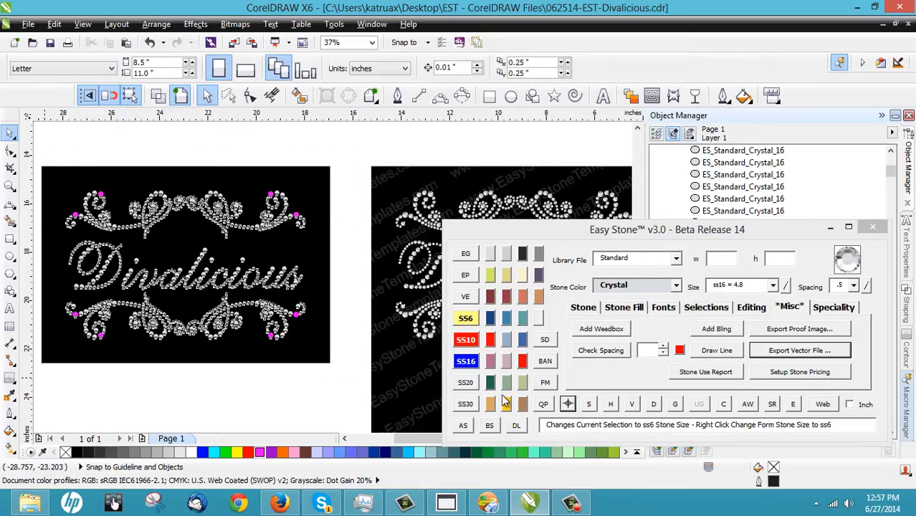
click(588, 404)
click(279, 453)
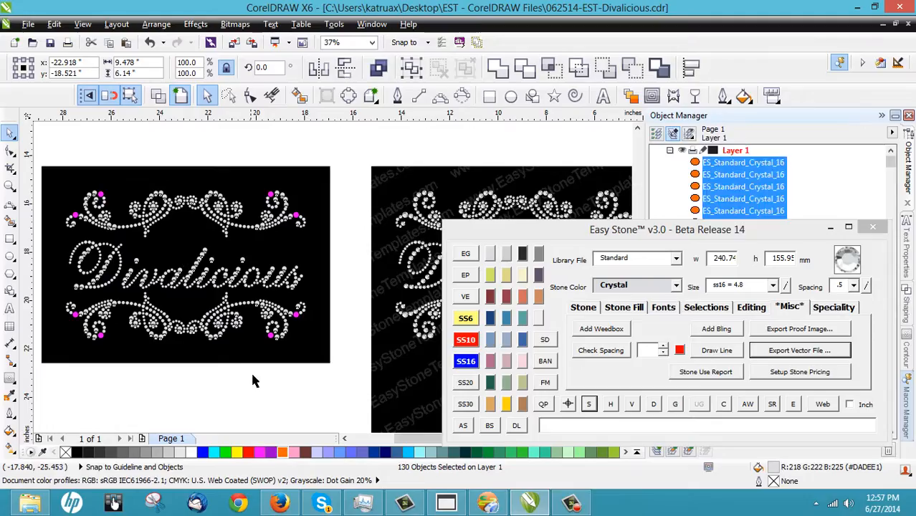
click(246, 387)
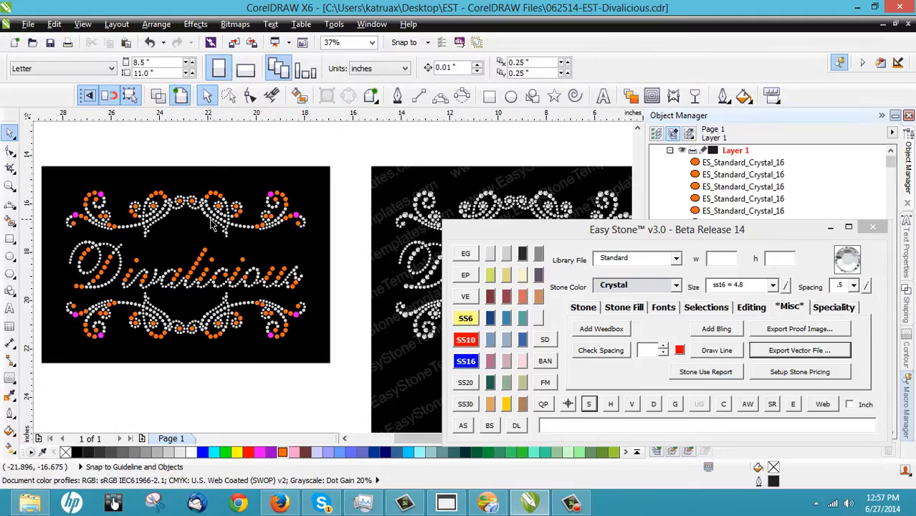
- Pick up the ss6 stone size from the upper swirl, select all matching stones in the design, and fill them dark blue
click(211, 225)
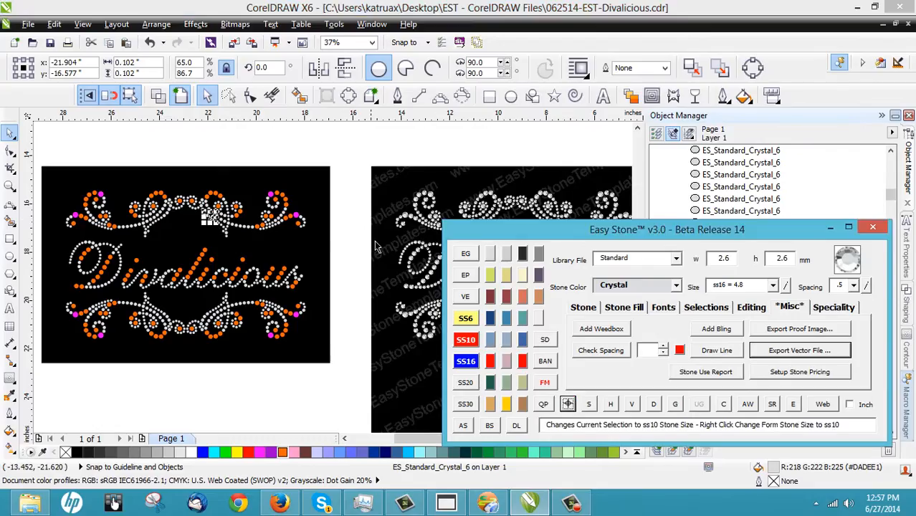
drag(352, 175, 57, 369)
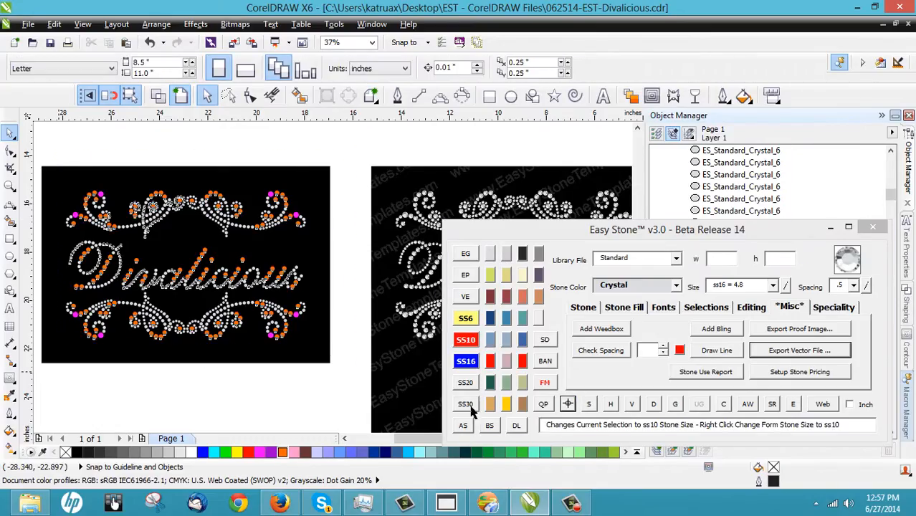
click(588, 403)
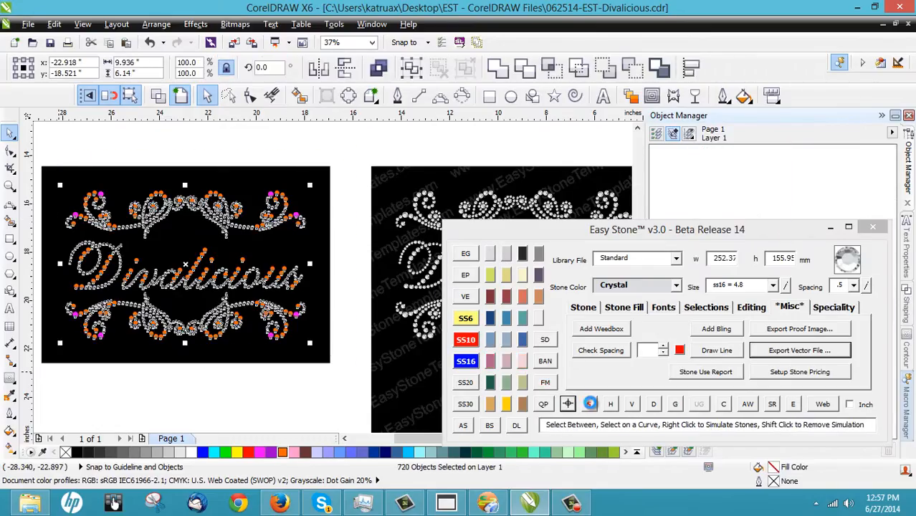
click(387, 452)
click(235, 400)
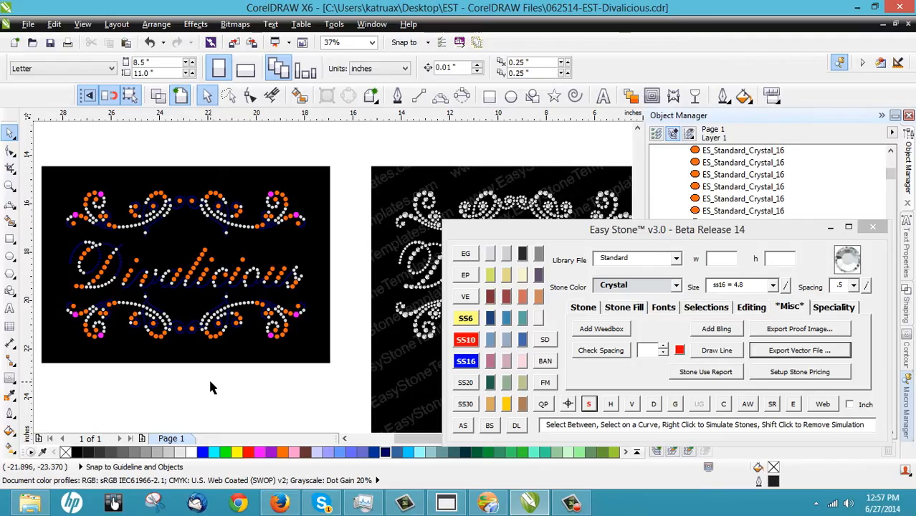
- Select the coloured design with its weedbox and export Standard Crystal sizes 6, 10, 16 and 20 together as PLT file Step2 on the desktop
drag(344, 155, 94, 376)
click(816, 352)
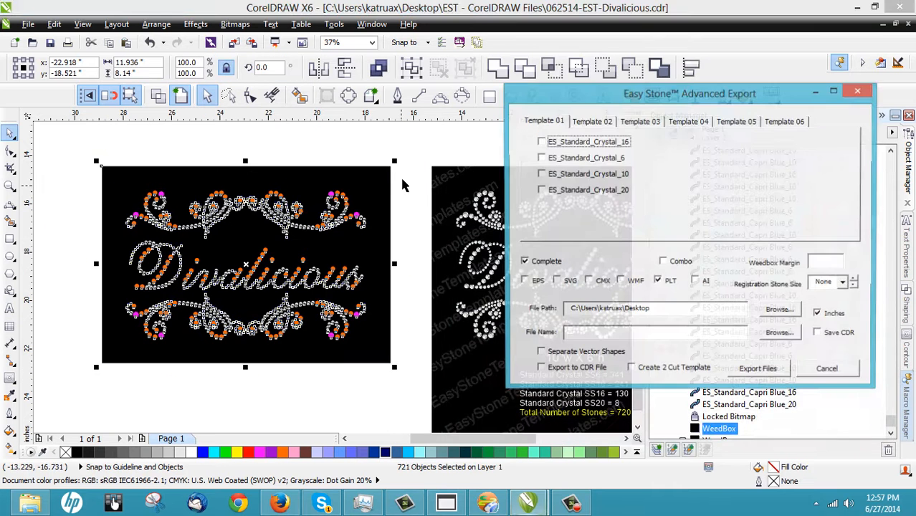
click(580, 142)
click(578, 158)
click(573, 174)
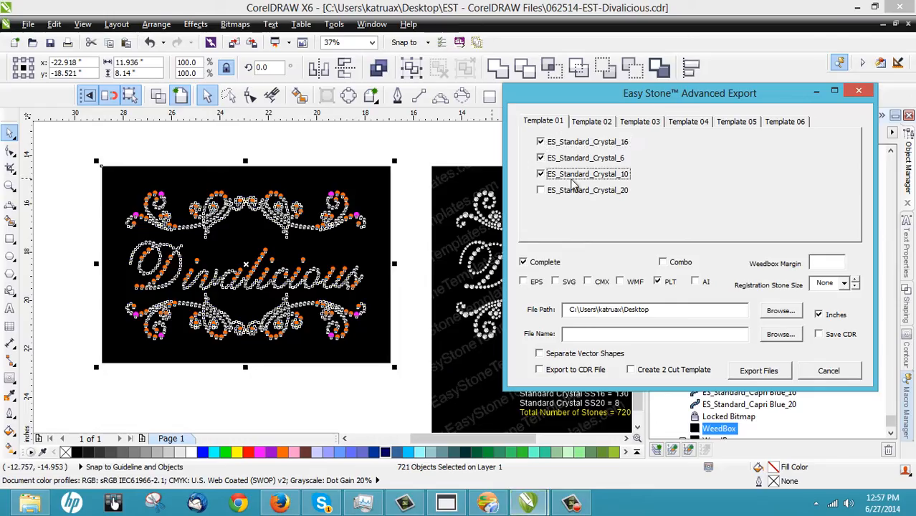
click(563, 190)
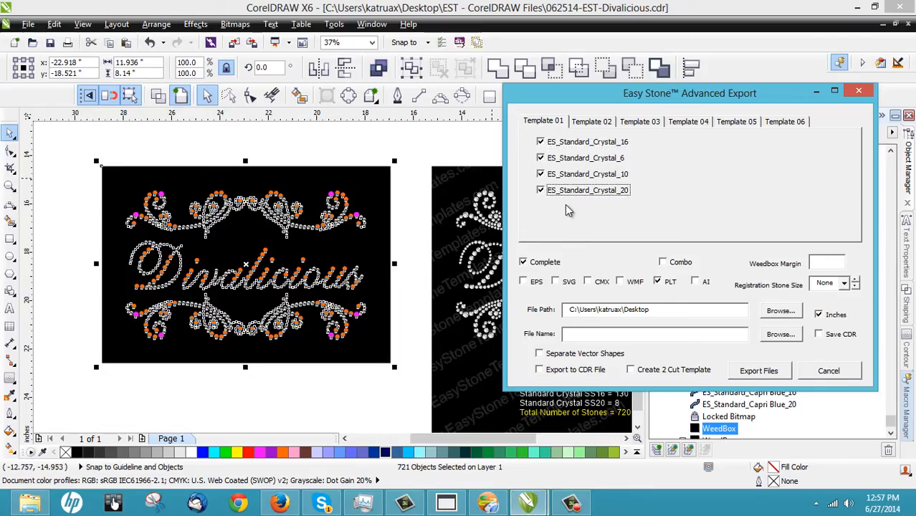
click(595, 334)
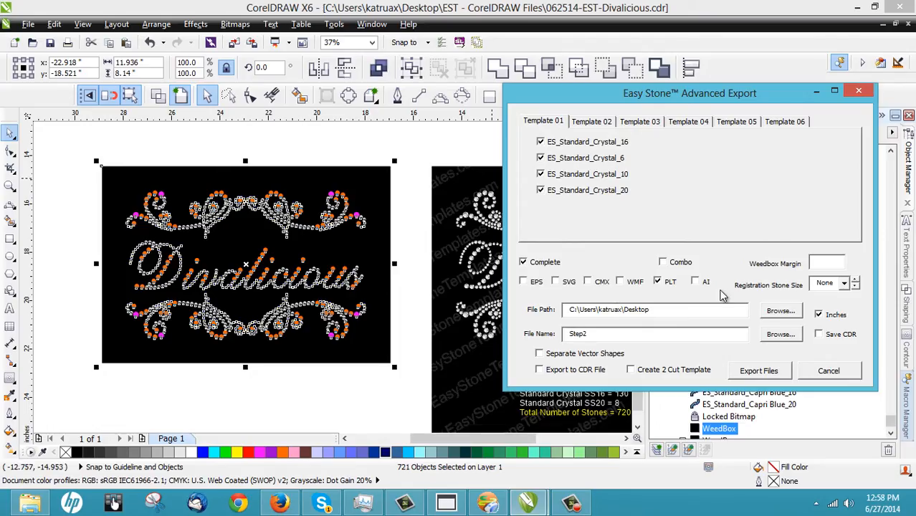
click(755, 371)
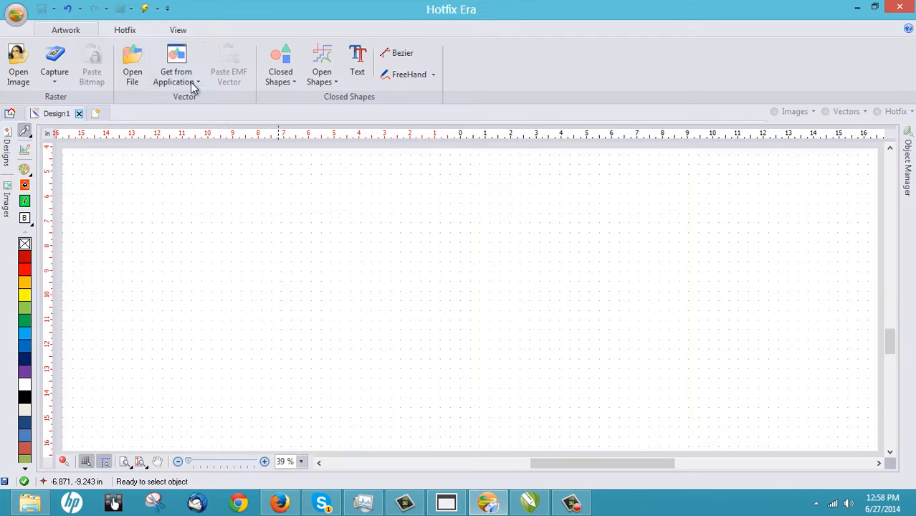
click(133, 71)
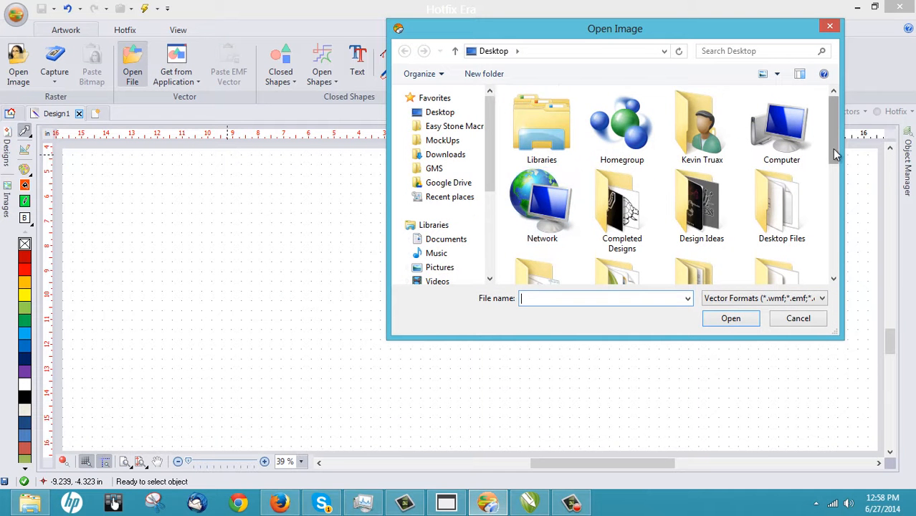
scroll(630, 210, down, 5)
double_click(621, 247)
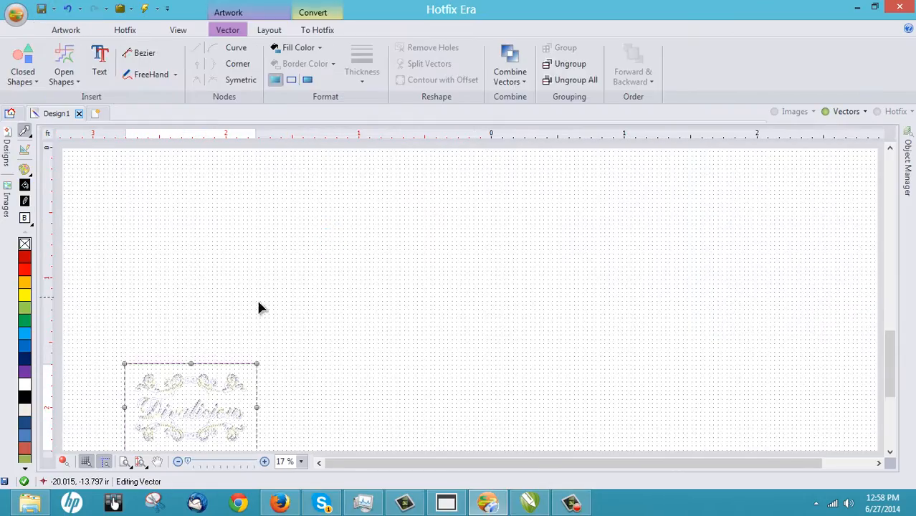
key(Delete)
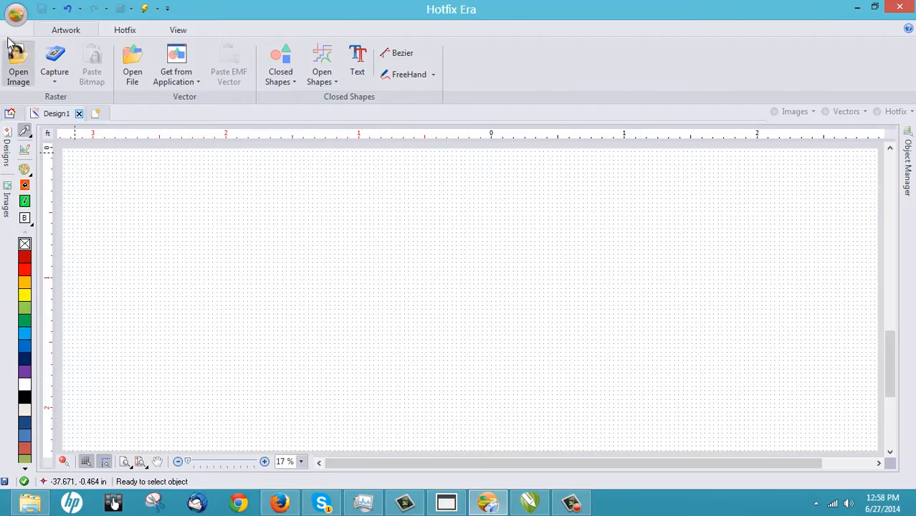
- Import Step2.plt from the desktop into Hotfix Era as a rhinestone stencil file
click(14, 13)
mouse_move(57, 154)
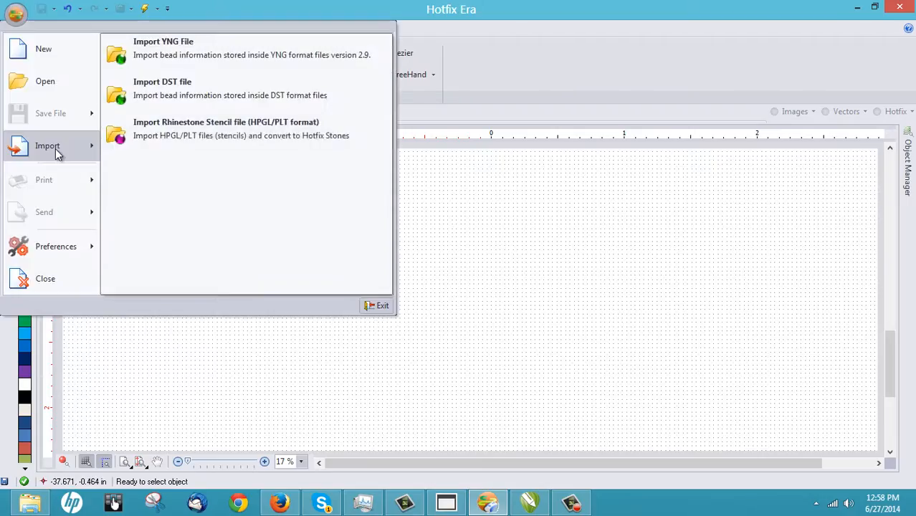
click(130, 135)
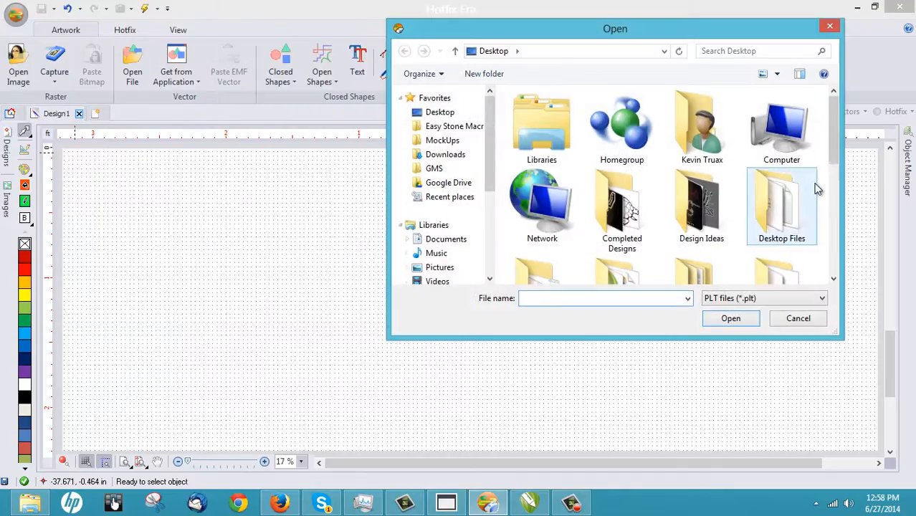
scroll(821, 161, down, 5)
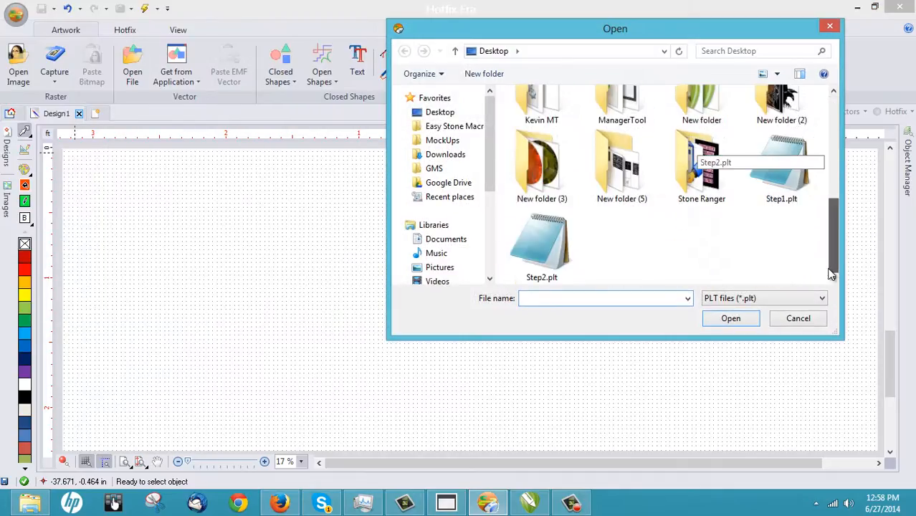
double_click(573, 255)
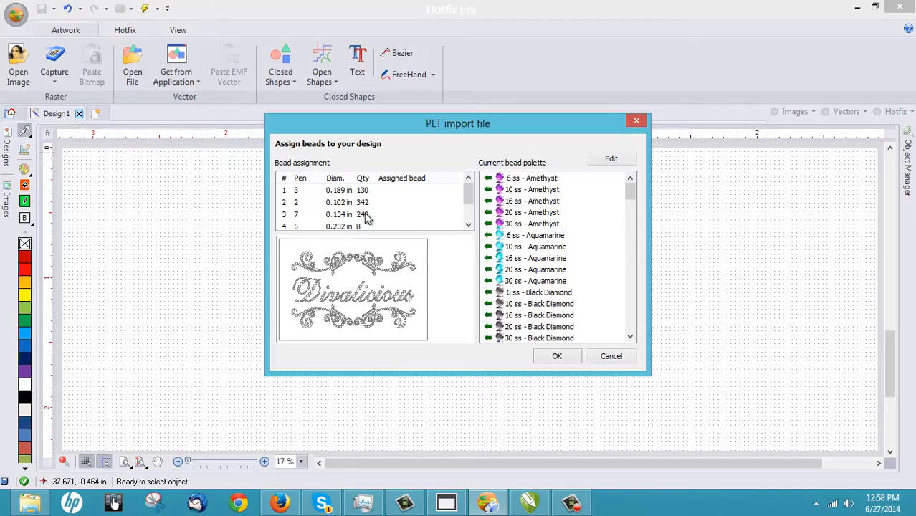
- Assign the 30 ss Aquamarine bead to the 11.935 in outline on pen 8 in the bead assignment
drag(470, 196, 468, 206)
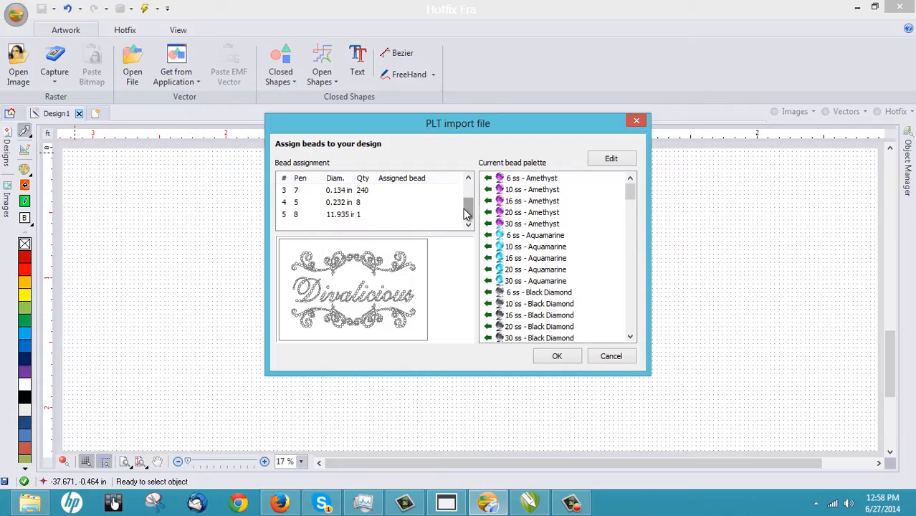
click(336, 215)
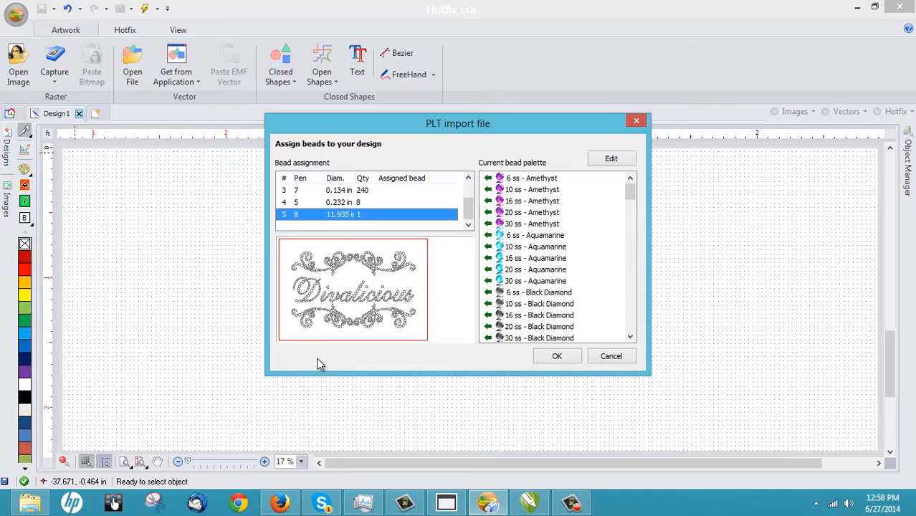
click(488, 281)
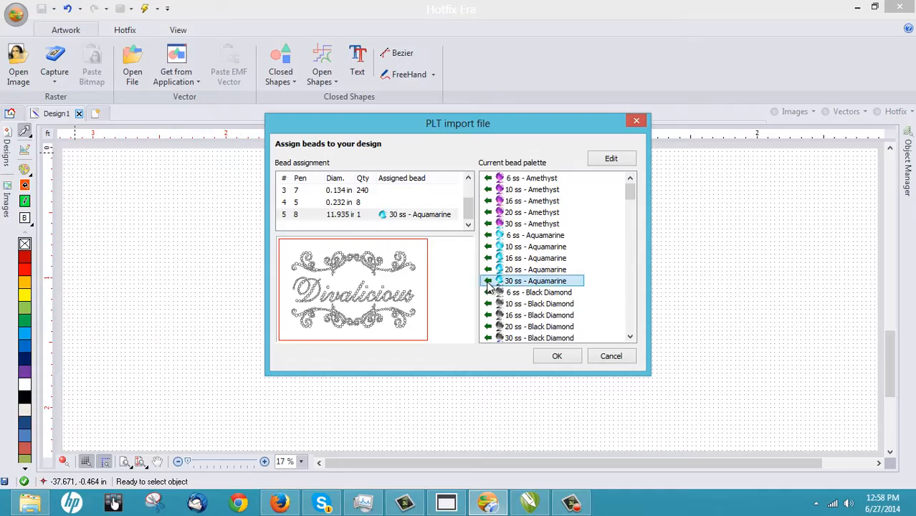
- Assign 16 ss Amethyst to the 0.189 in stones and 6 ss Amethyst to the 0.102 in stones
scroll(471, 206, up, 1)
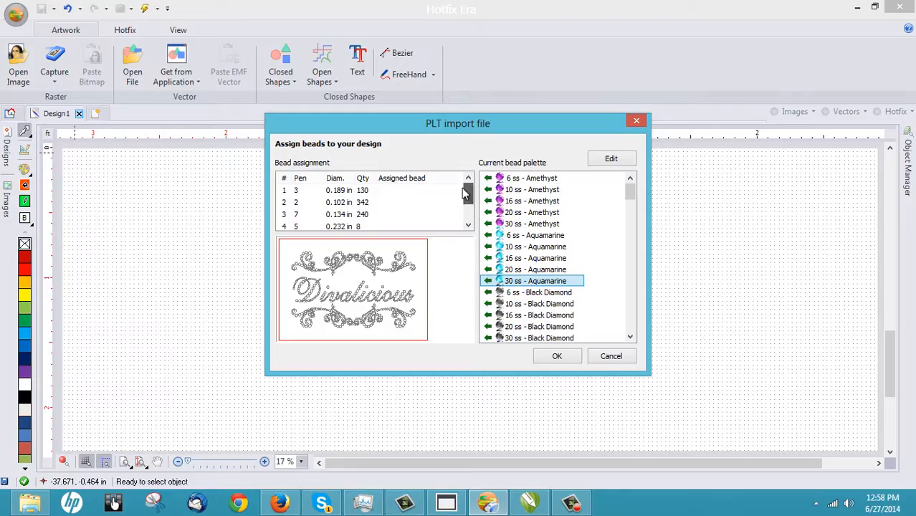
click(376, 189)
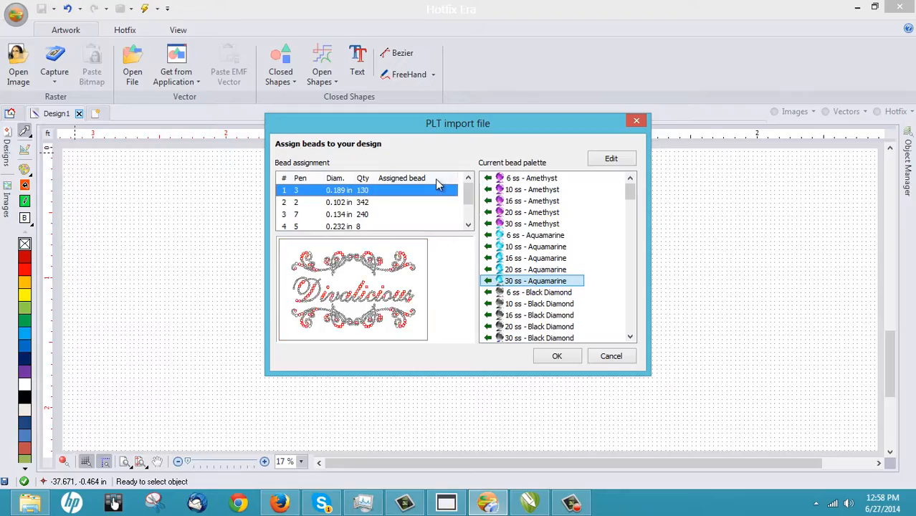
click(488, 201)
click(351, 205)
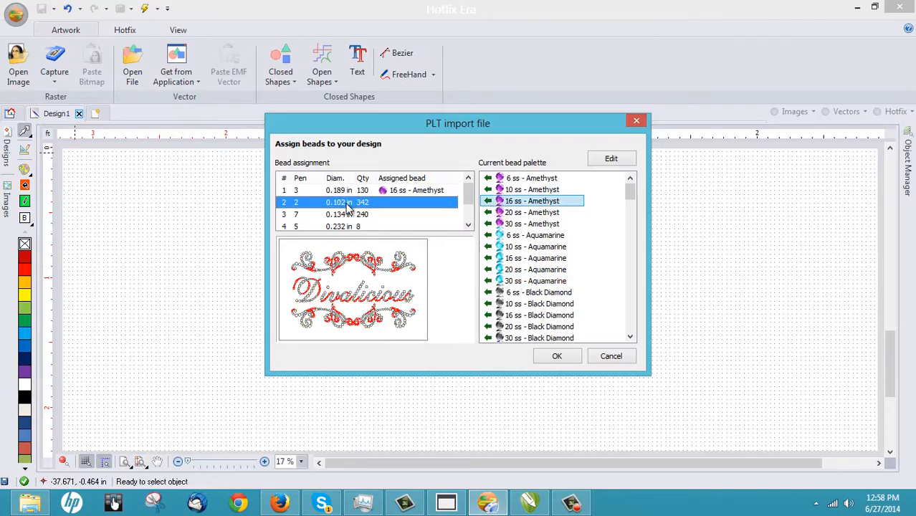
click(489, 179)
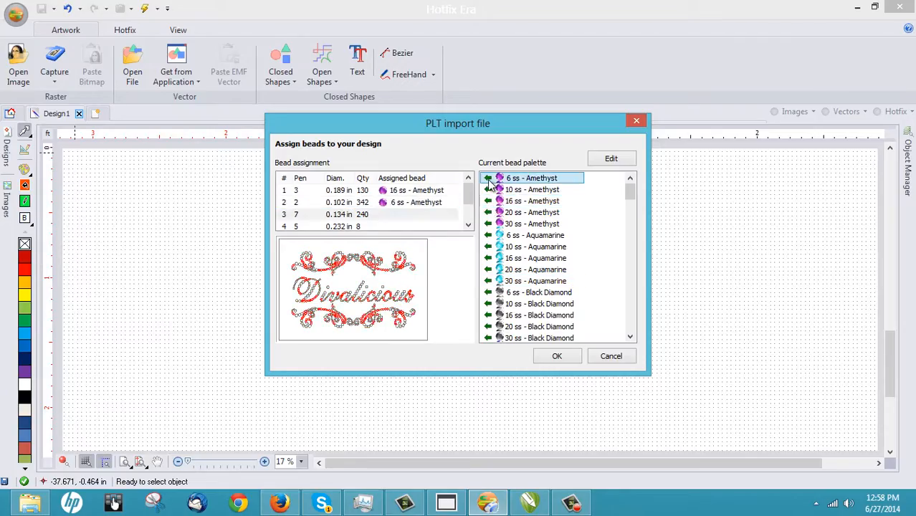
- Assign 10 ss Amethyst to the 0.134 in stones and 16 ss Amethyst to the 0.232 in stones, and complete the import
click(344, 218)
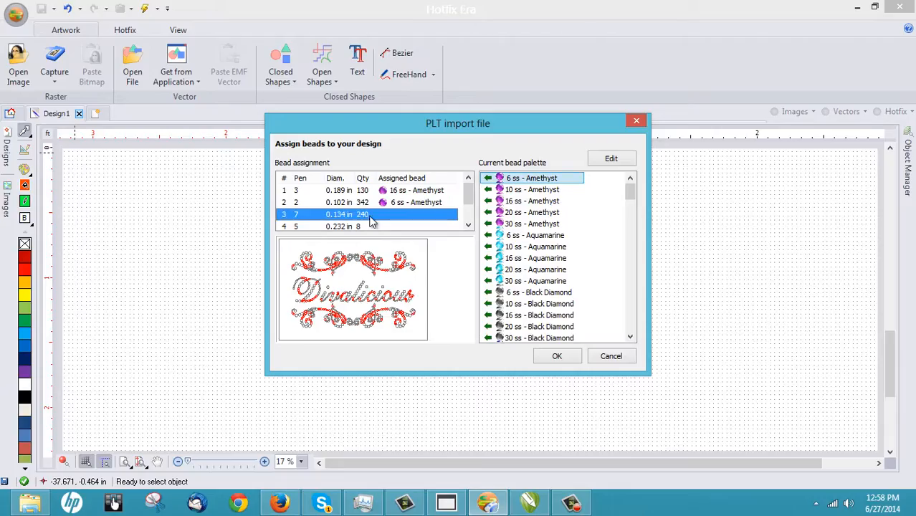
click(488, 190)
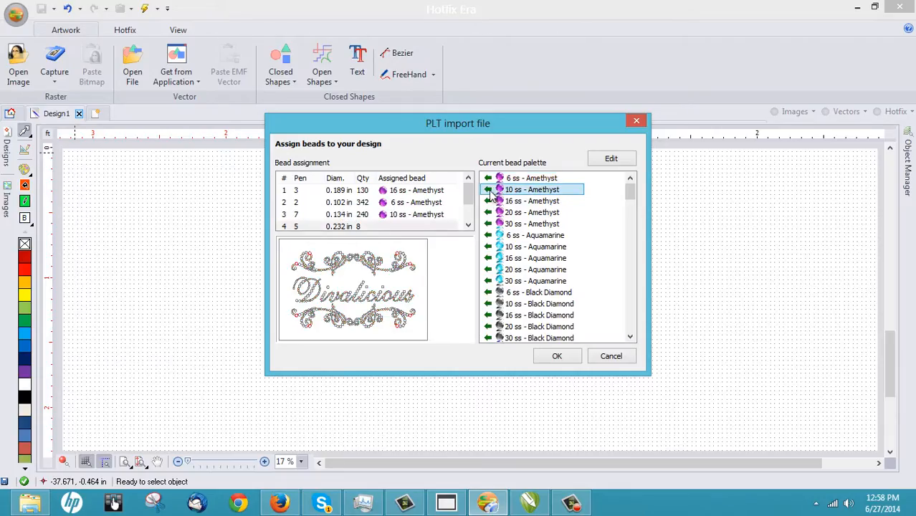
click(349, 226)
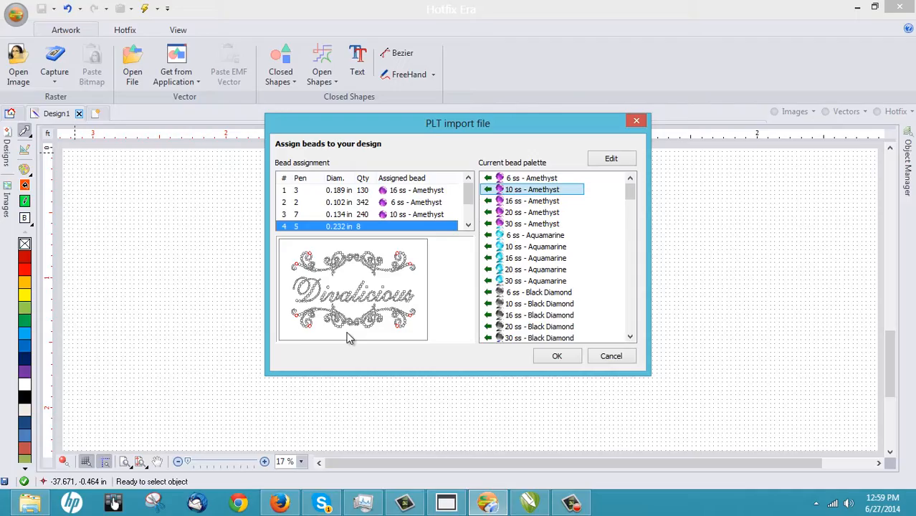
click(488, 201)
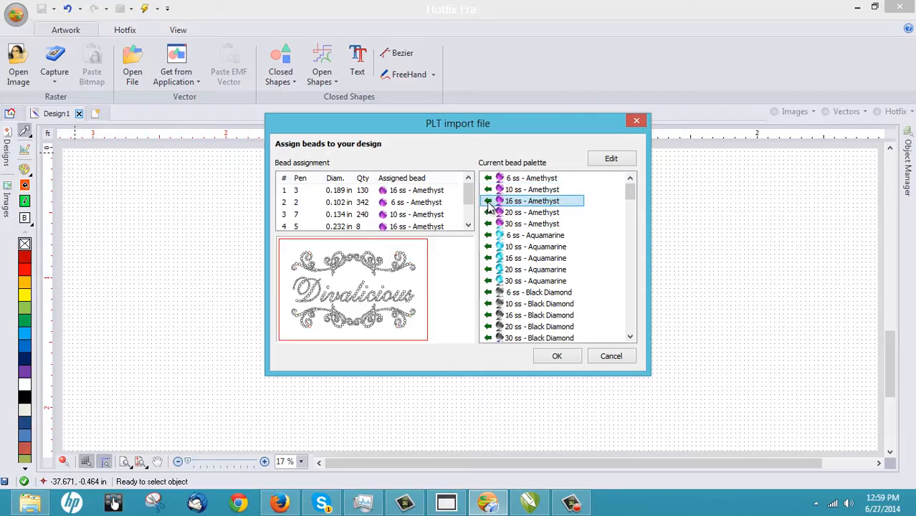
click(556, 353)
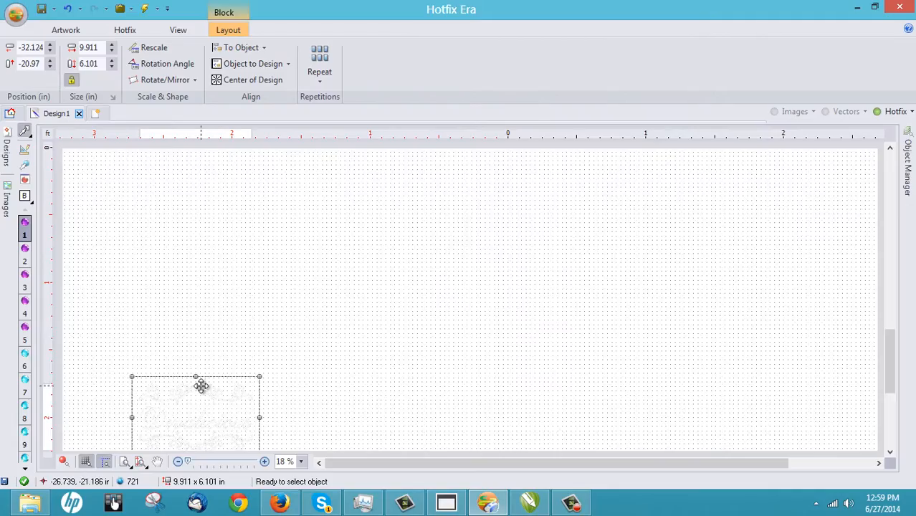
- Move the imported Divalicious design up near the horizontal ruler's zero mark, and delete the single aquamarine stone at its centre
drag(200, 389, 562, 186)
click(144, 394)
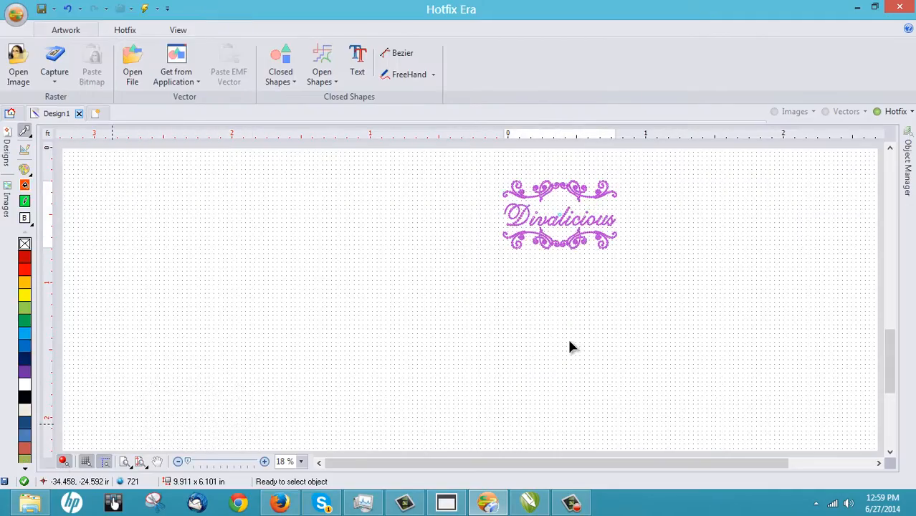
scroll(615, 187, up, 4)
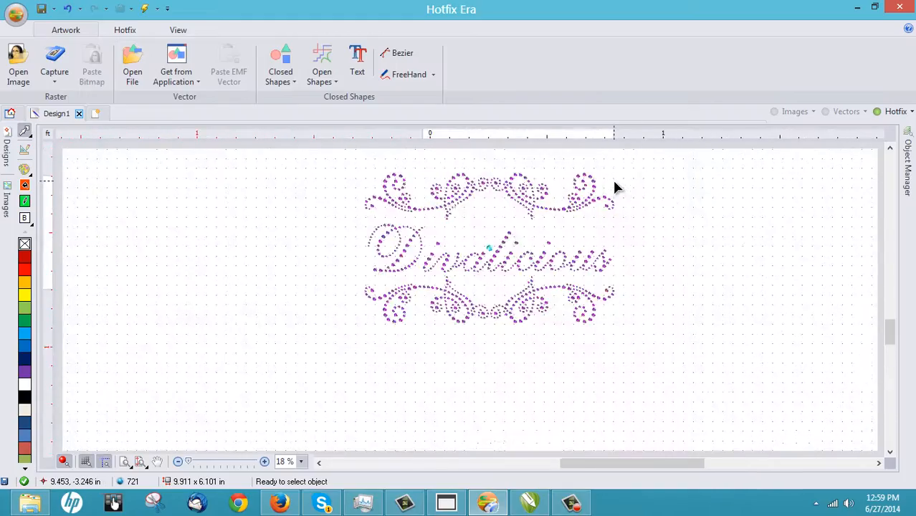
scroll(615, 188, up, 1)
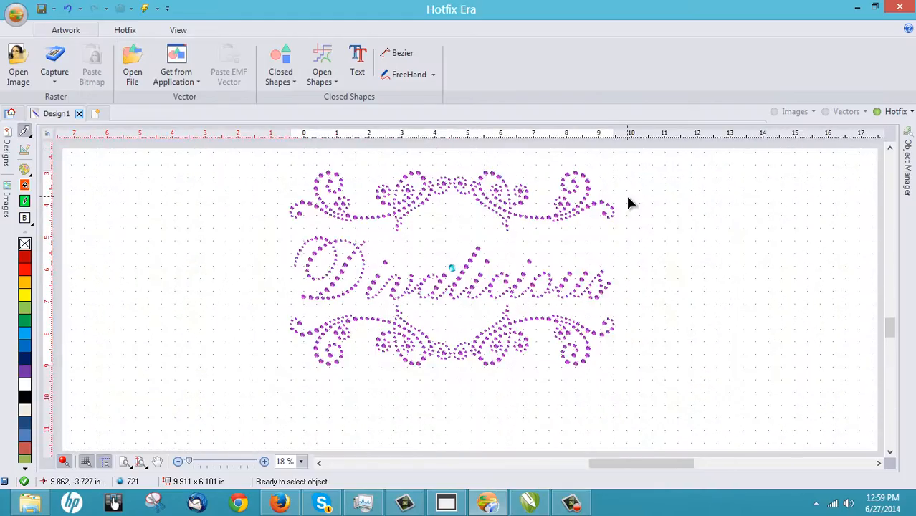
scroll(504, 260, up, 2)
click(396, 294)
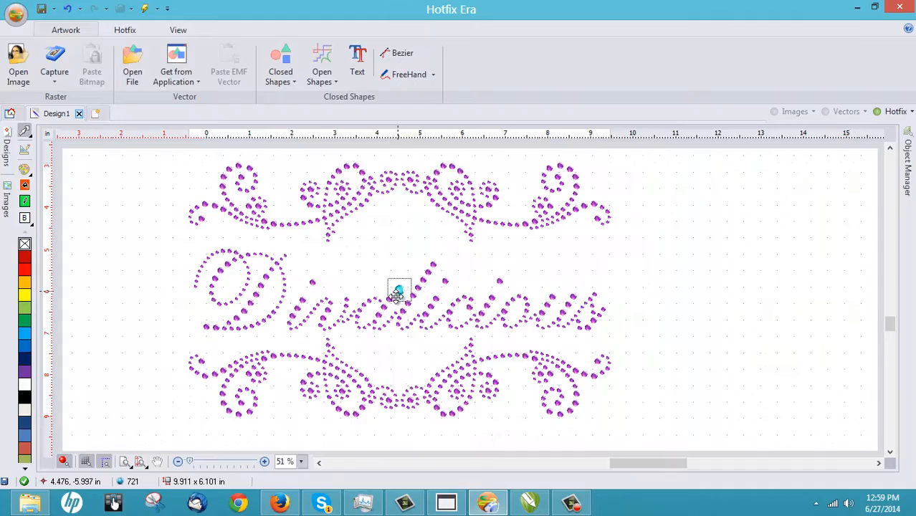
key(Delete)
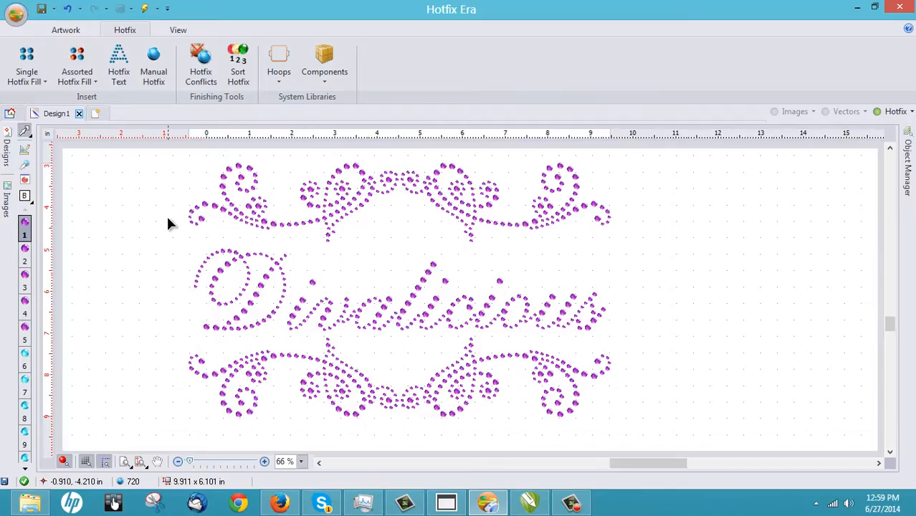
- Switch to CorelDRAW and review Easy Stone's default stone sizes, including the fixed size of each SS size, without changing them
click(530, 503)
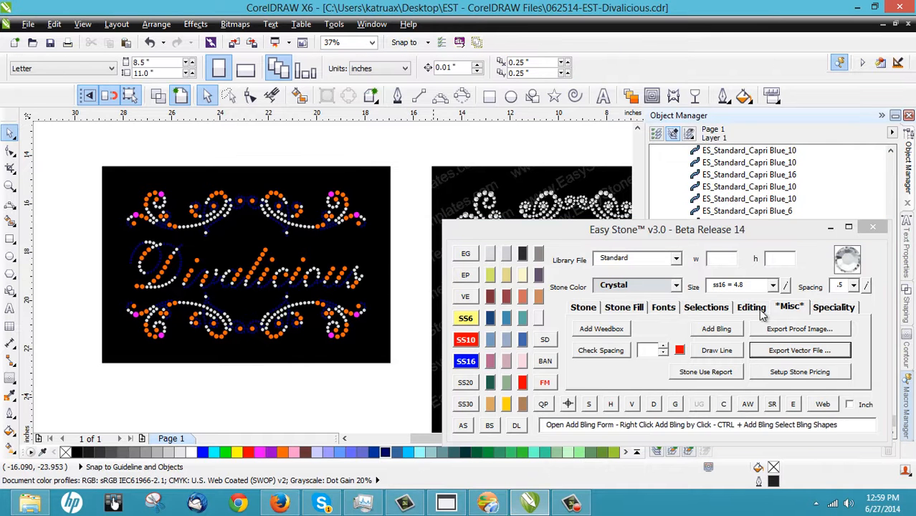
click(785, 285)
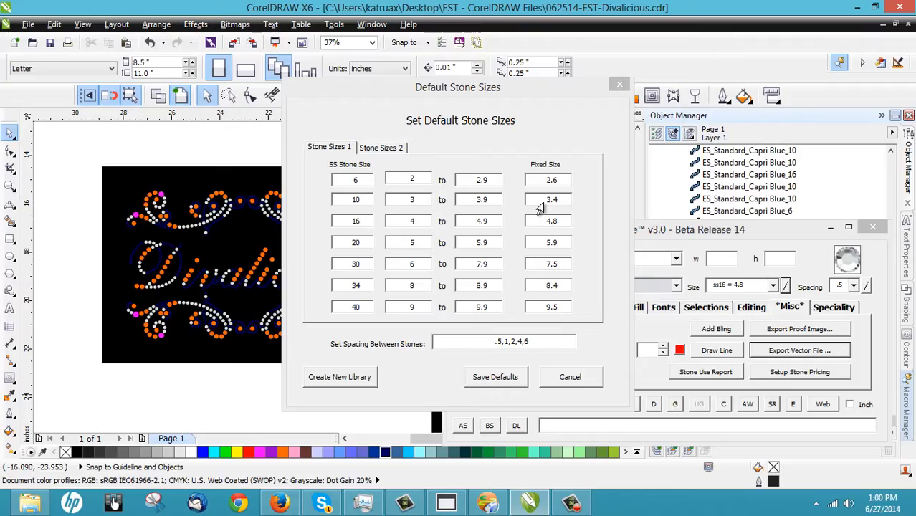
click(538, 205)
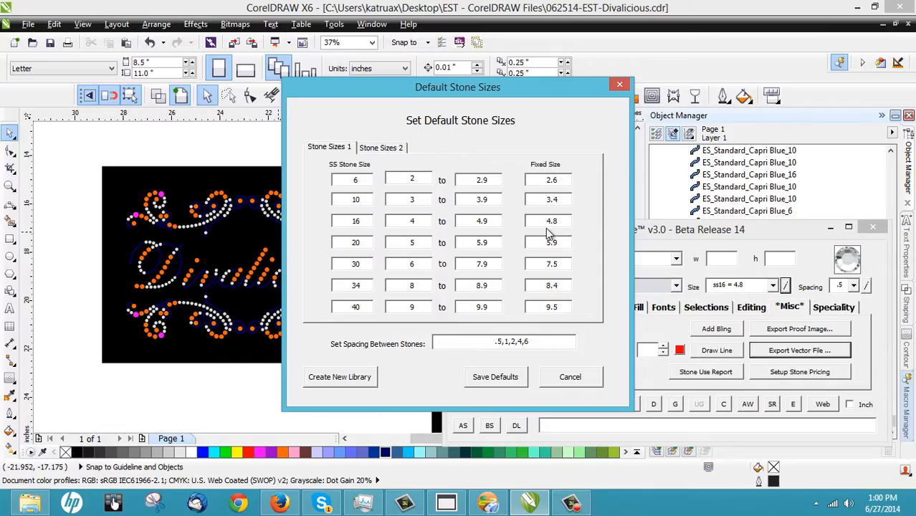
click(569, 377)
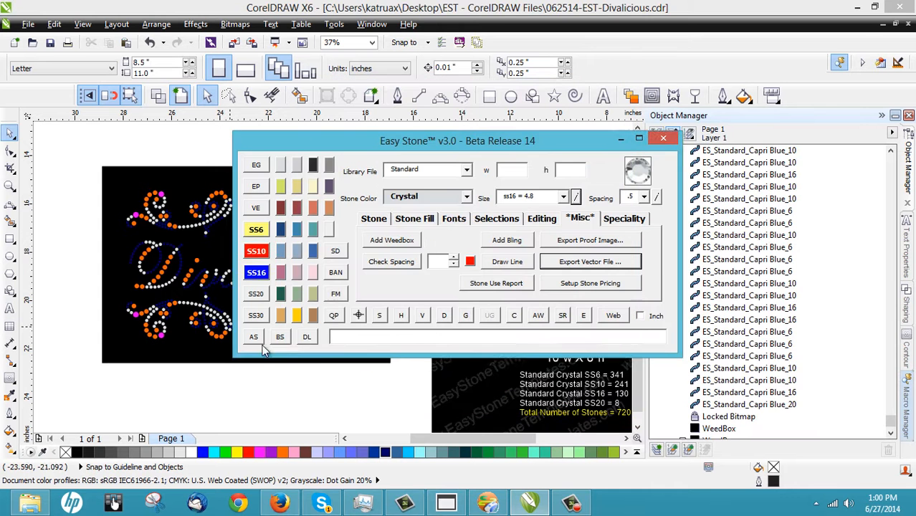
- Check the overall width and height of all stones in CorelDRAW and of the whole imported design in Hotfix Era
drag(451, 141, 629, 202)
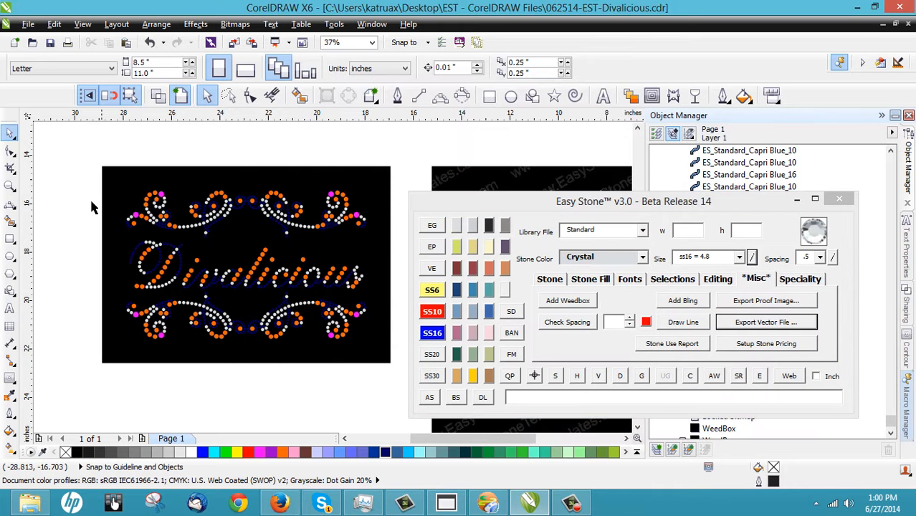
drag(83, 175, 386, 359)
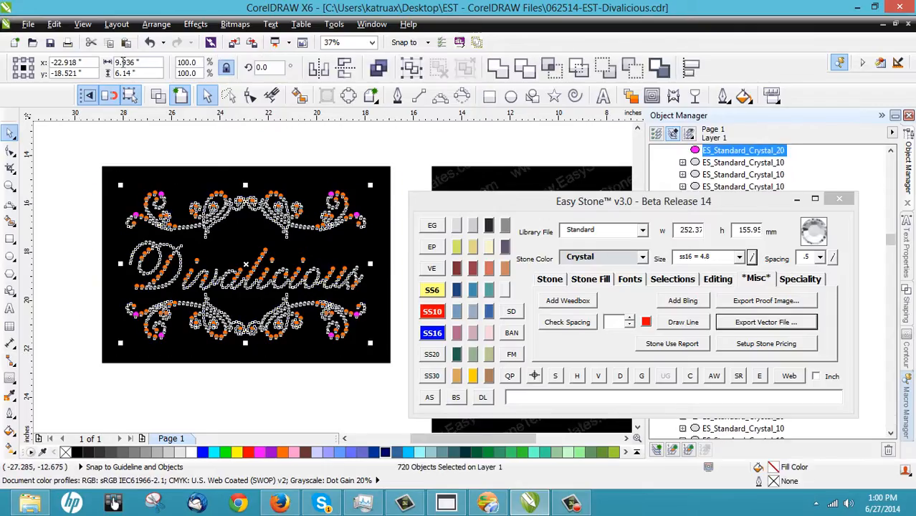
click(487, 503)
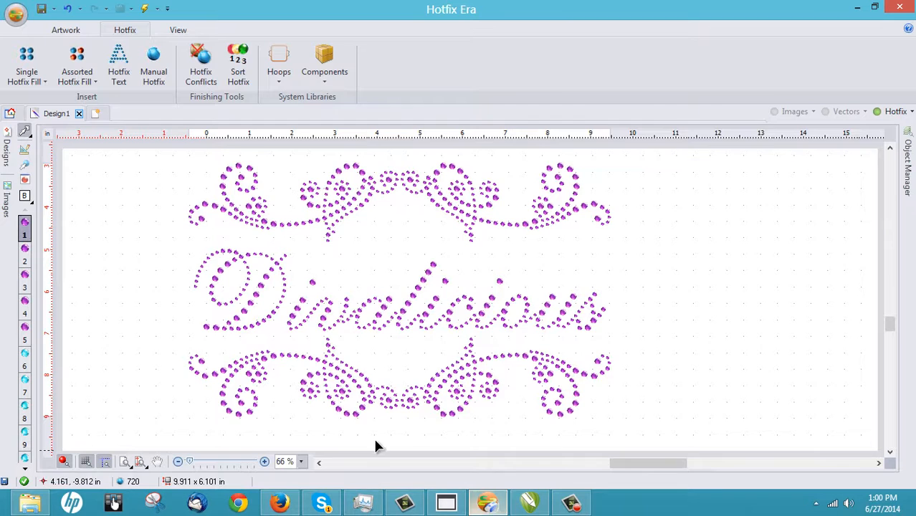
scroll(259, 312, down, 1)
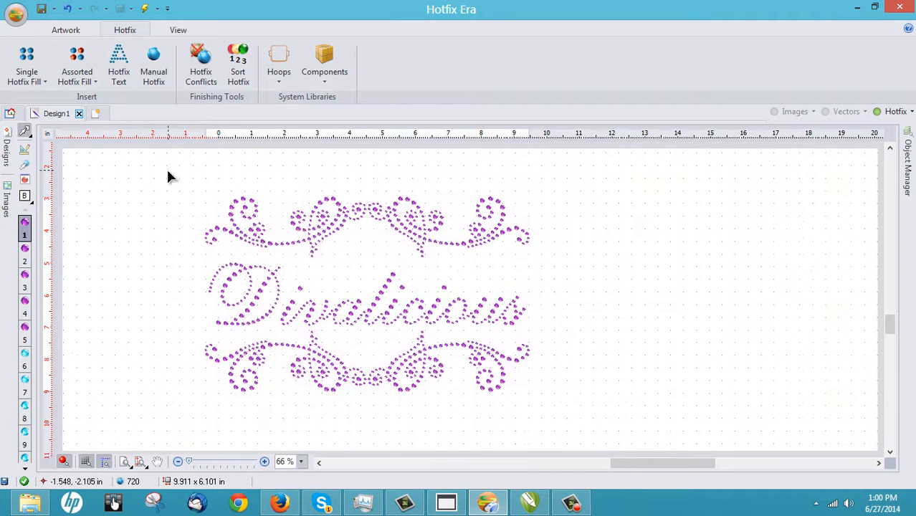
drag(166, 170, 589, 431)
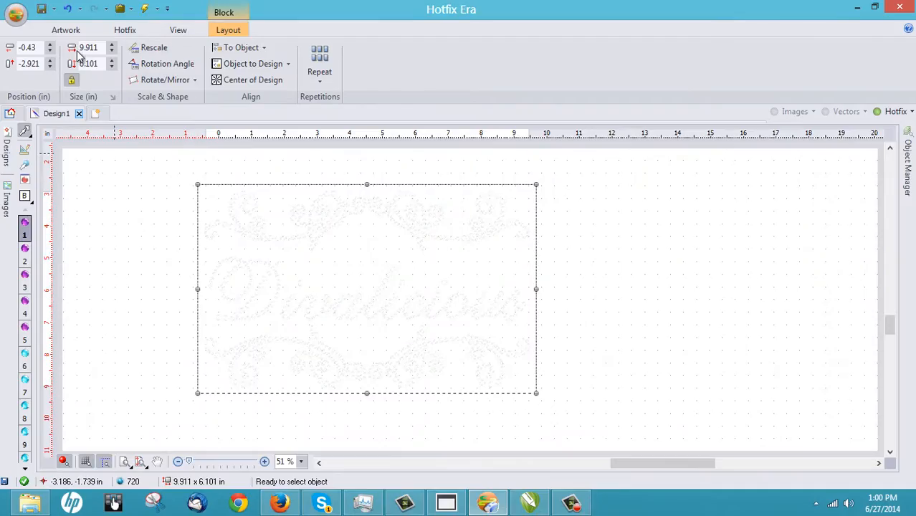
click(152, 251)
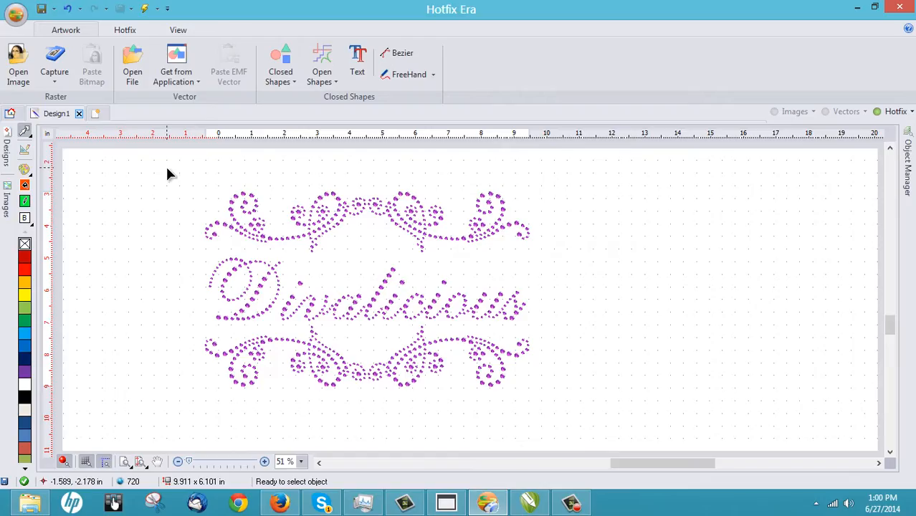
- Scale the whole Divalicious design down to about 5.33 × 3.28 in, and back up to about 8.4 × 5.24 in
drag(171, 172, 357, 348)
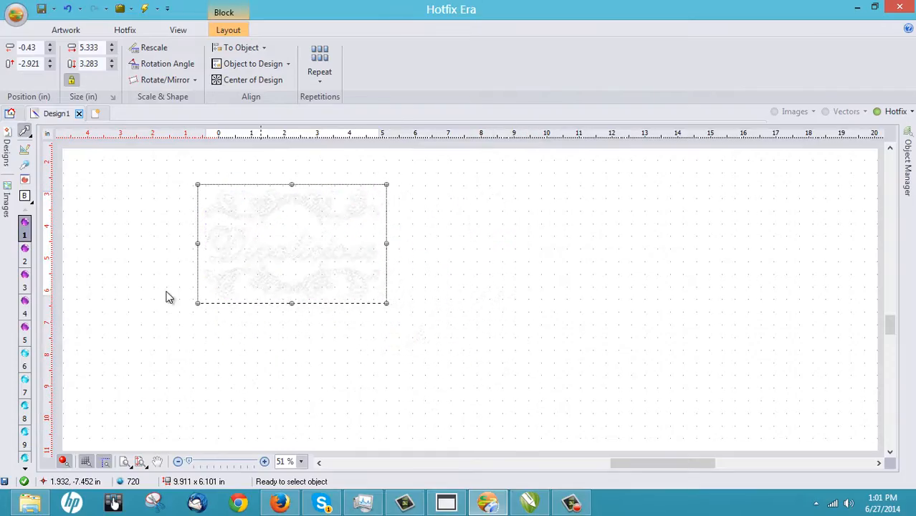
click(169, 244)
drag(171, 176, 433, 344)
drag(385, 303, 484, 368)
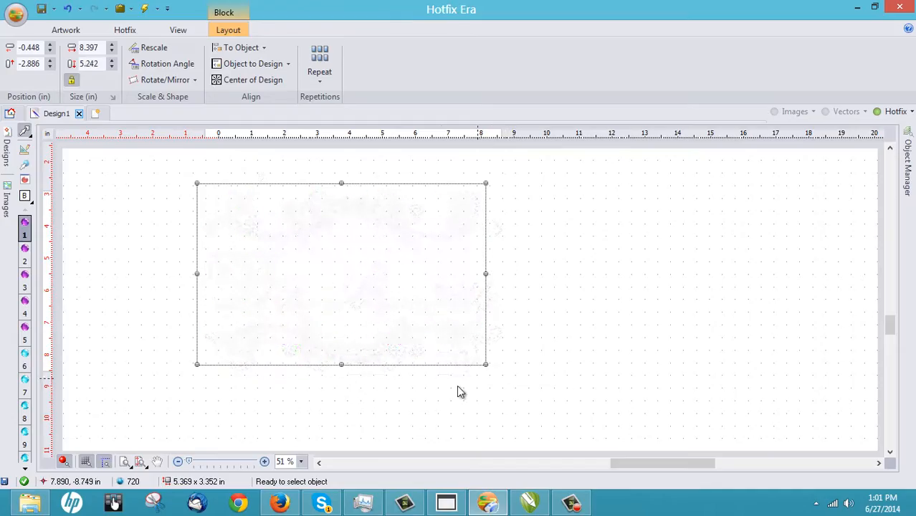
click(418, 392)
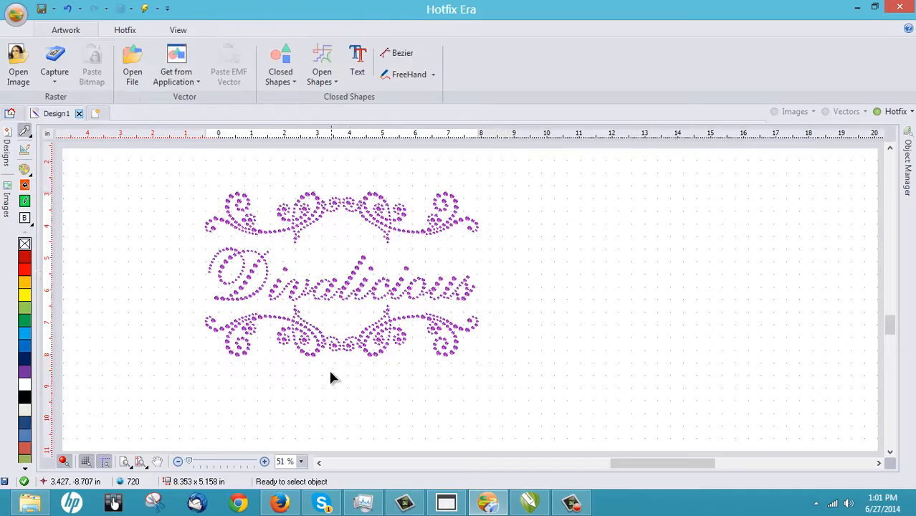
- Enlarge the whole Divalicious design proportionally to about 8.8 × 5.44 in
scroll(350, 271, up, 1)
scroll(340, 276, down, 1)
scroll(322, 242, up, 1)
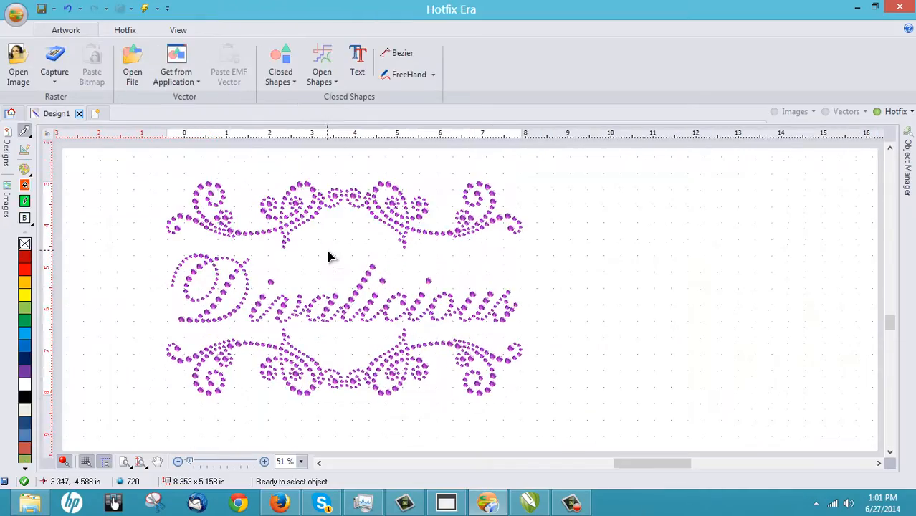
drag(116, 158, 586, 439)
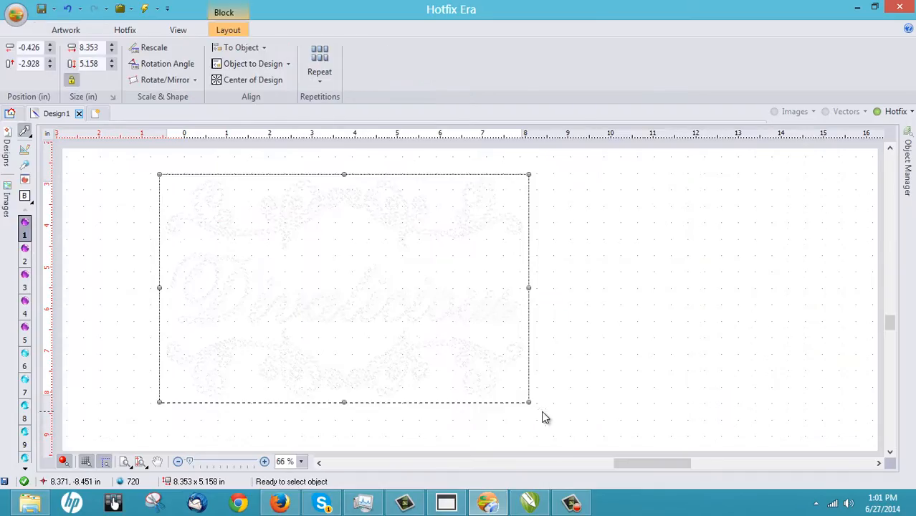
drag(528, 403, 547, 416)
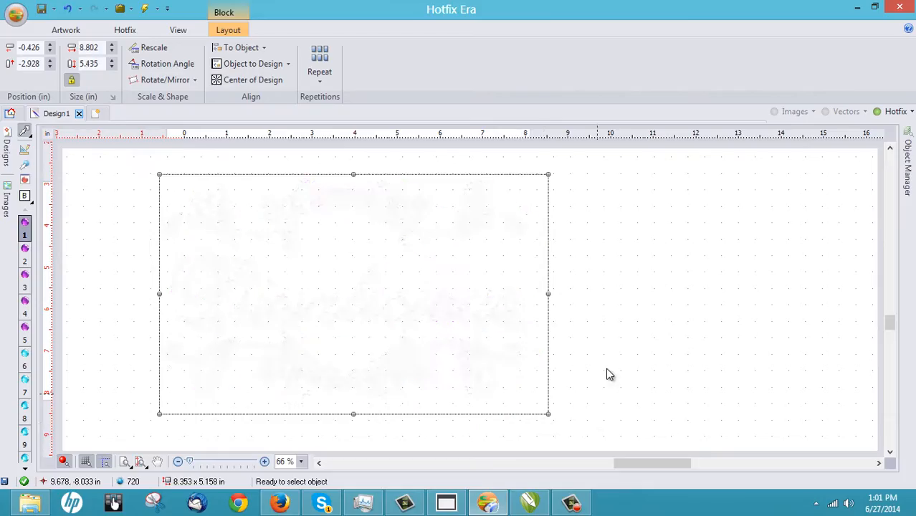
click(600, 354)
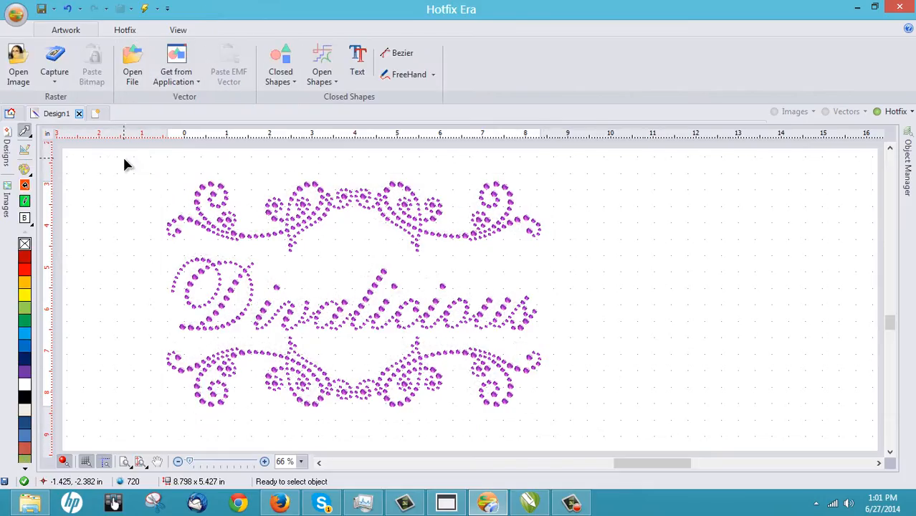
drag(123, 157, 570, 448)
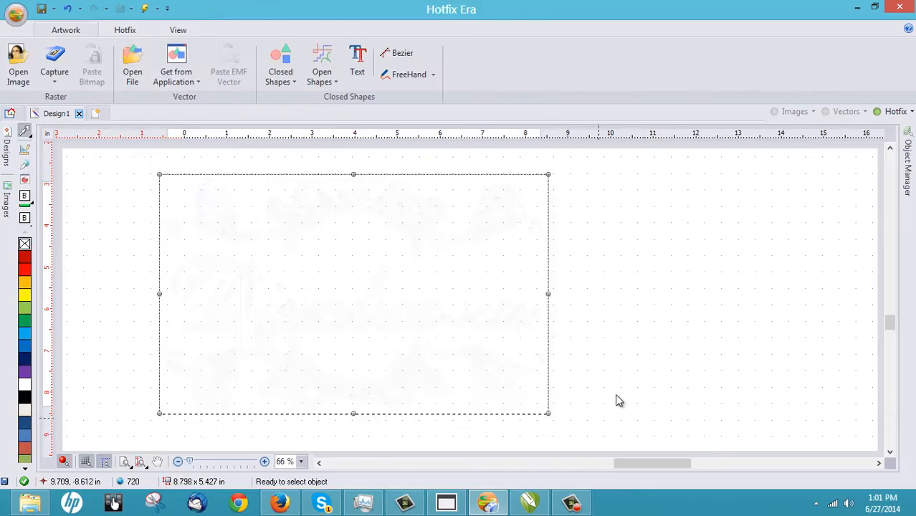
click(617, 388)
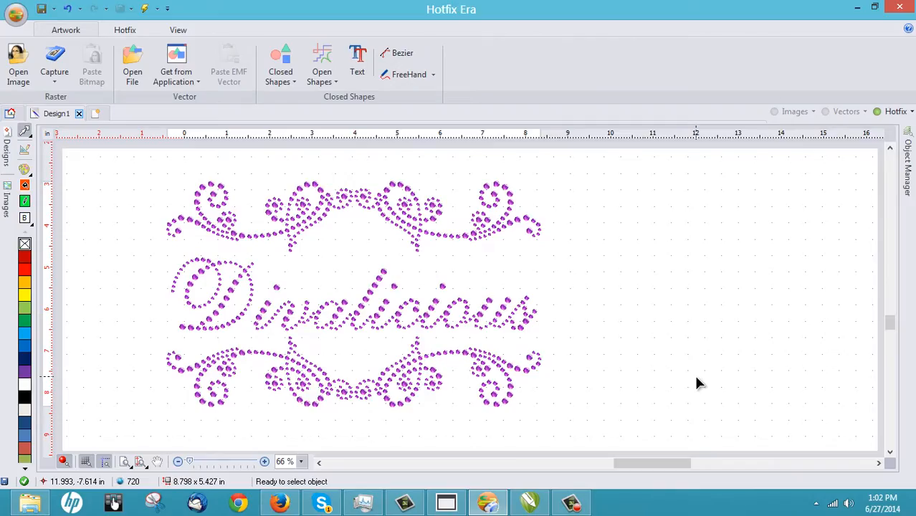
- Switch to CorelDRAW and recolour all ss10 Crystal stones in the Divalicious design red-orange (#FE3B00)
click(538, 507)
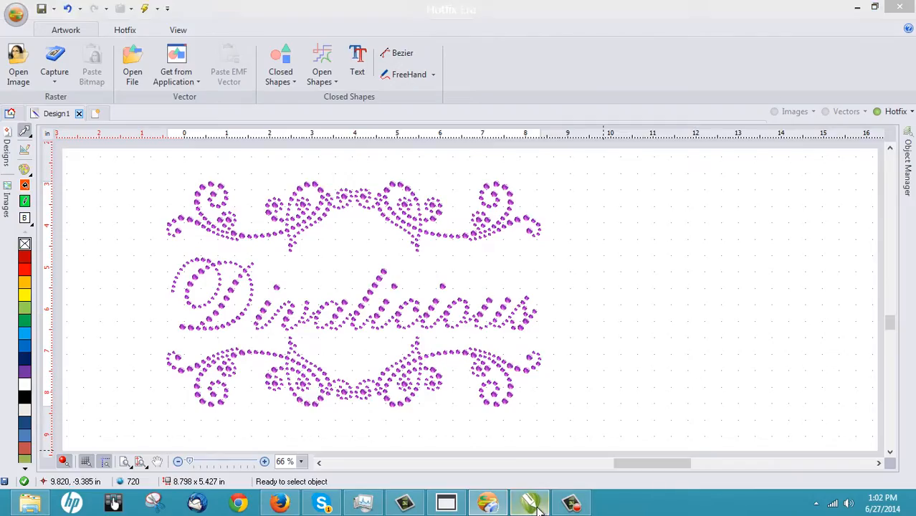
click(206, 382)
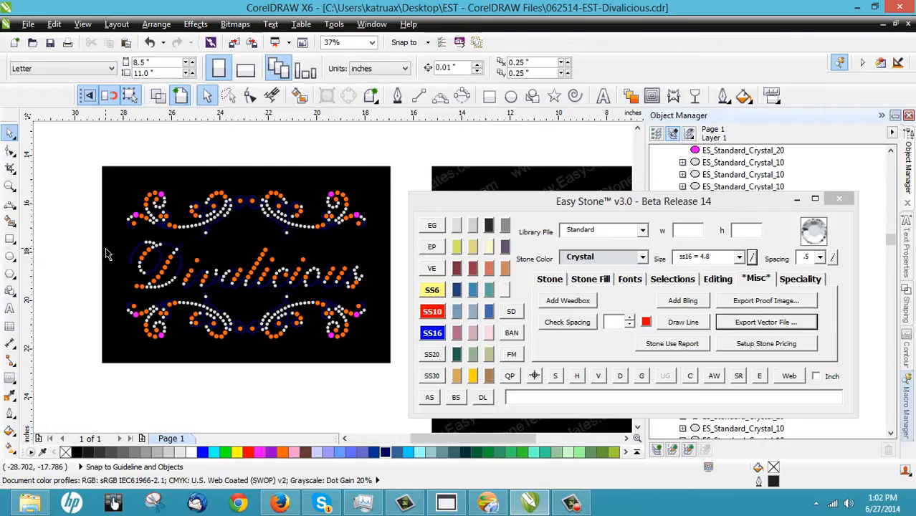
click(192, 227)
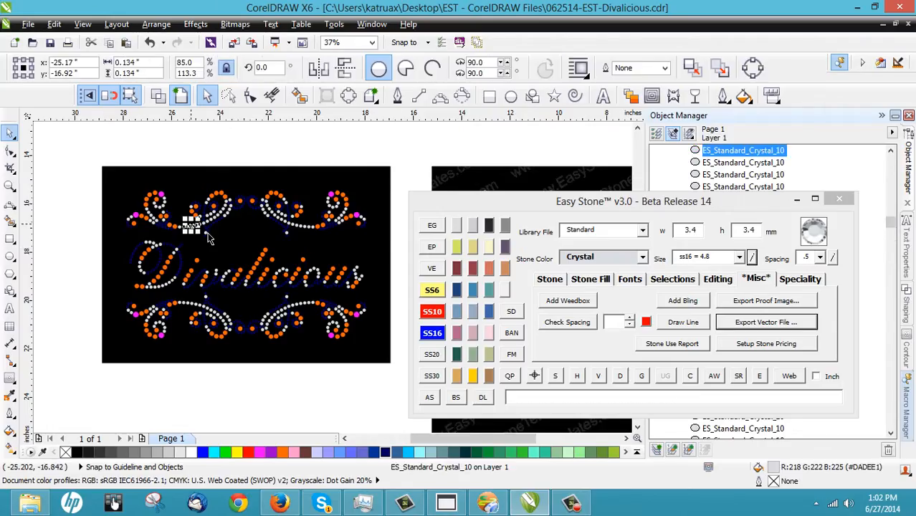
click(534, 375)
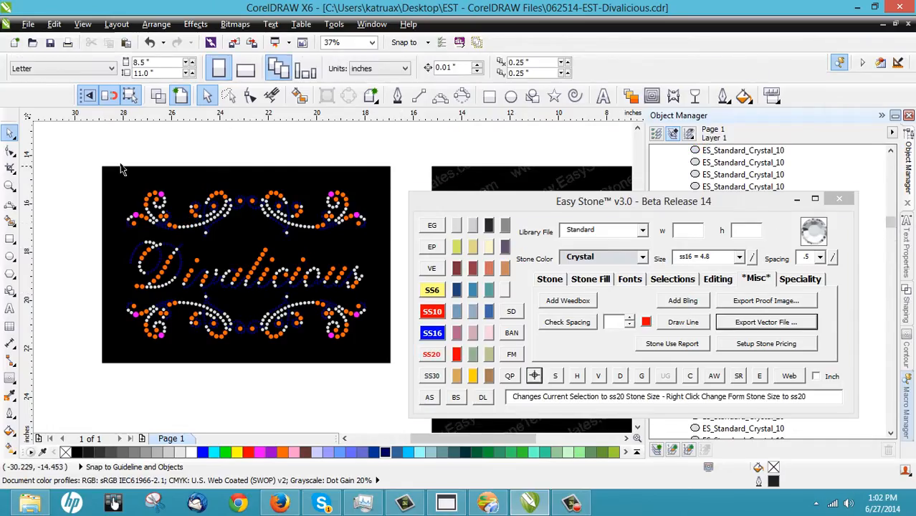
drag(89, 171, 387, 357)
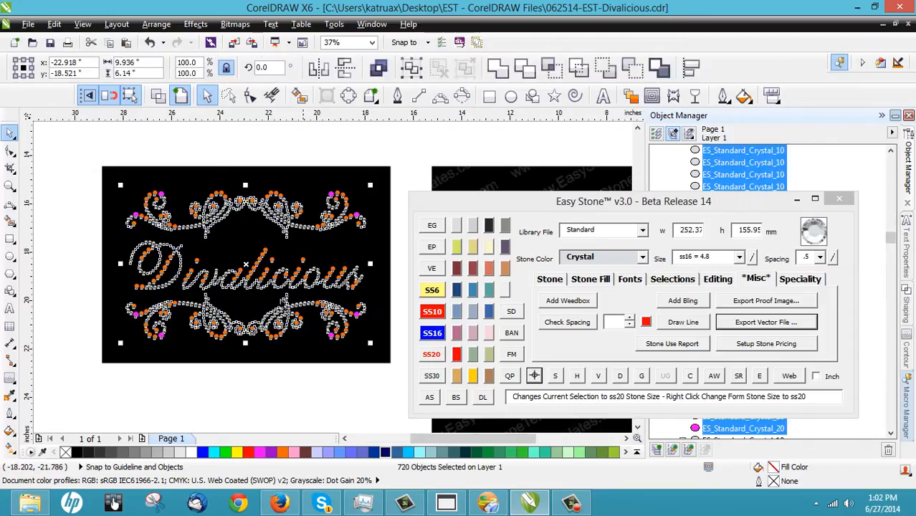
click(556, 377)
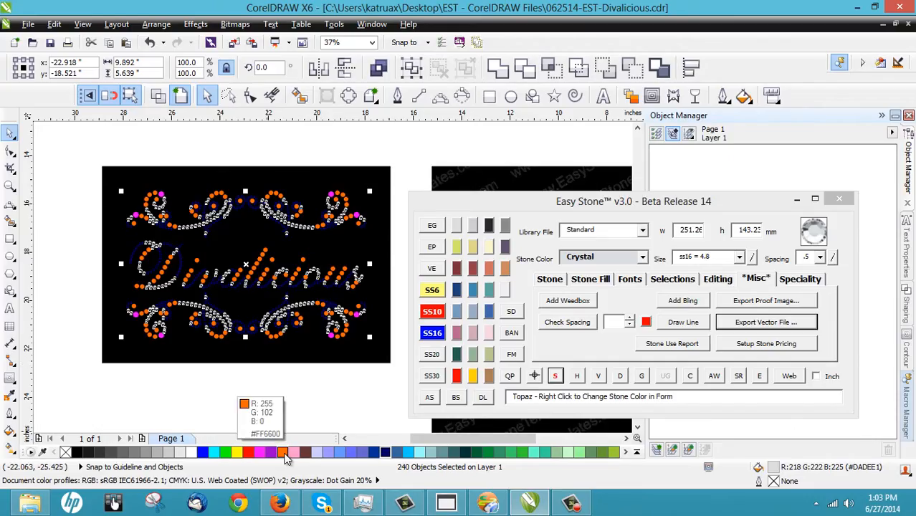
click(283, 453)
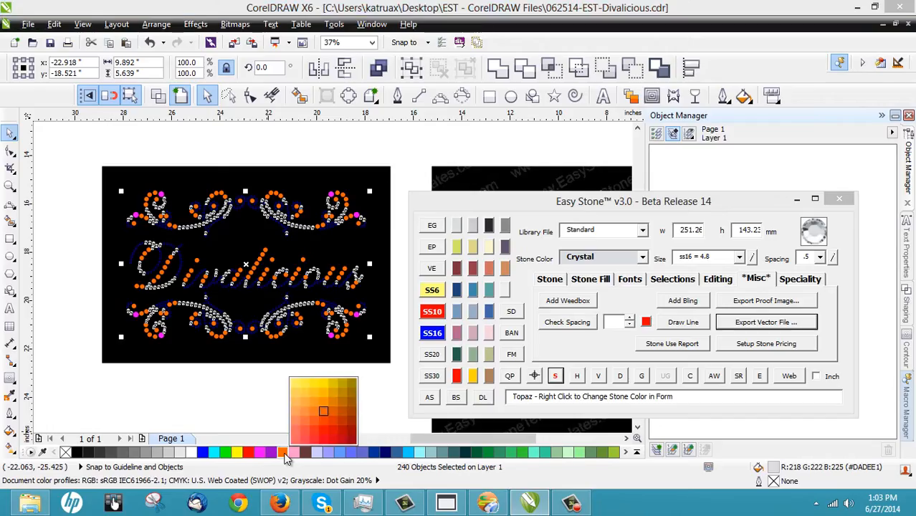
click(325, 420)
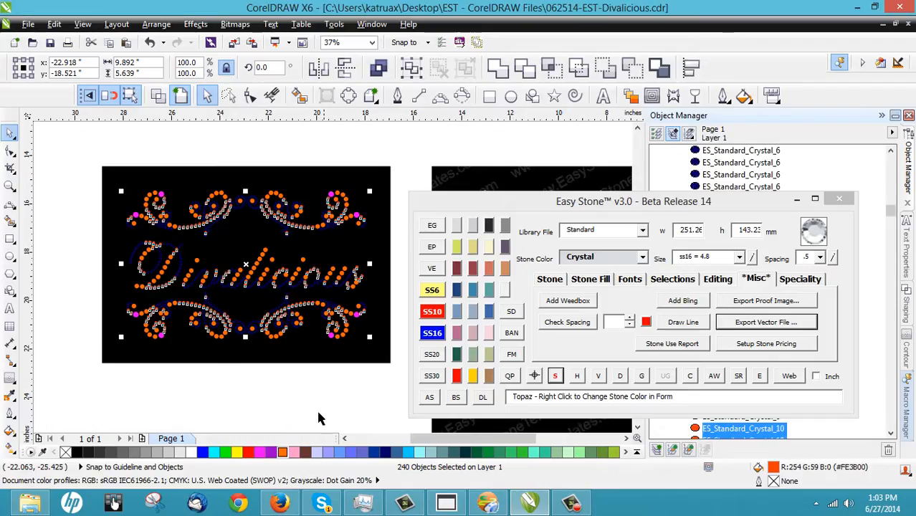
click(297, 397)
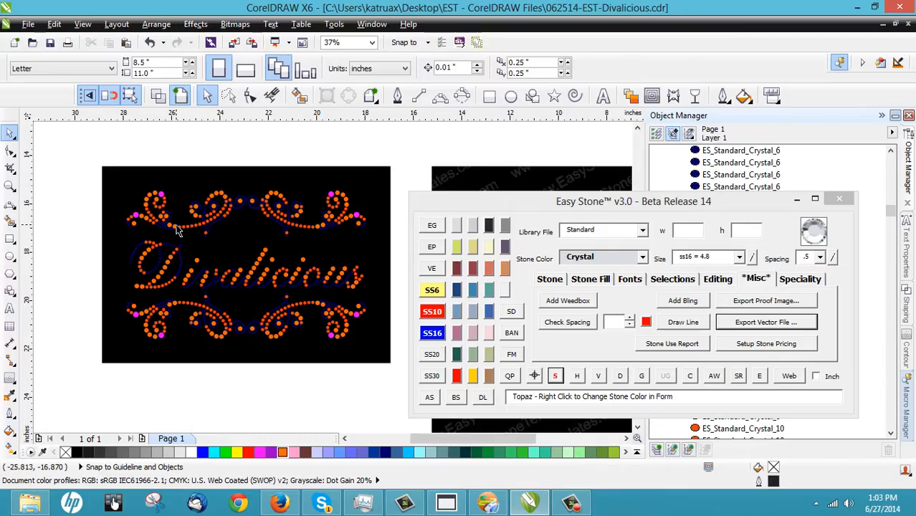
- Select the Divalicious design with its weedbox and include the Standard Crystal 16, 6, 10 and 20 stones in Easy Stone's vector export
drag(82, 153, 396, 384)
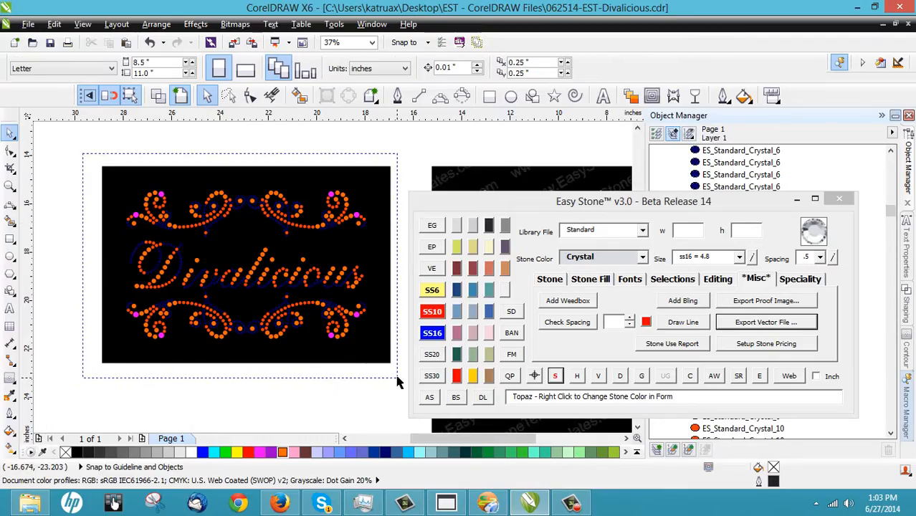
click(769, 324)
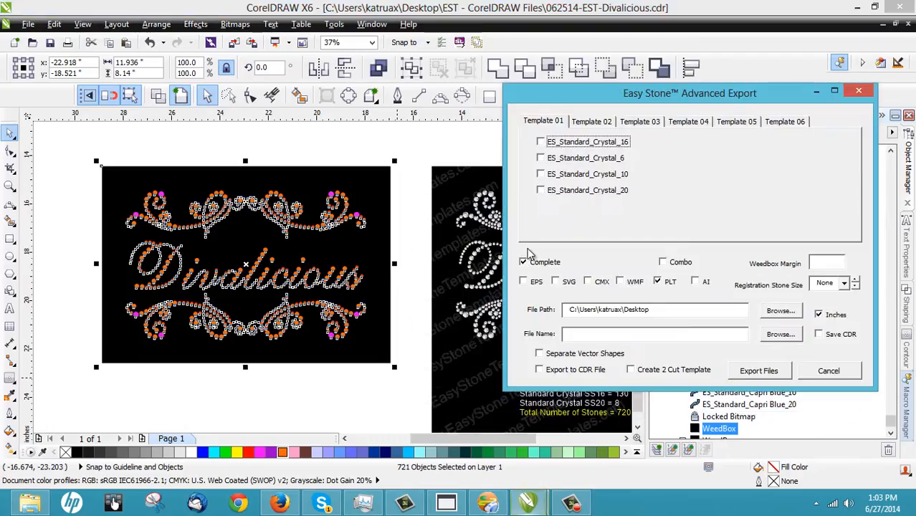
click(558, 143)
click(559, 158)
click(564, 174)
click(571, 191)
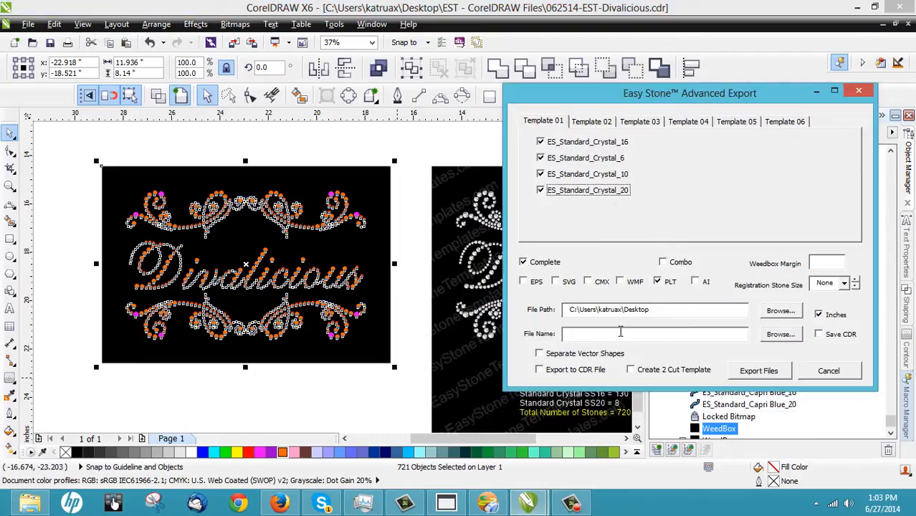
- Name the export file and export the complete design as PLT to the Desktop
click(596, 333)
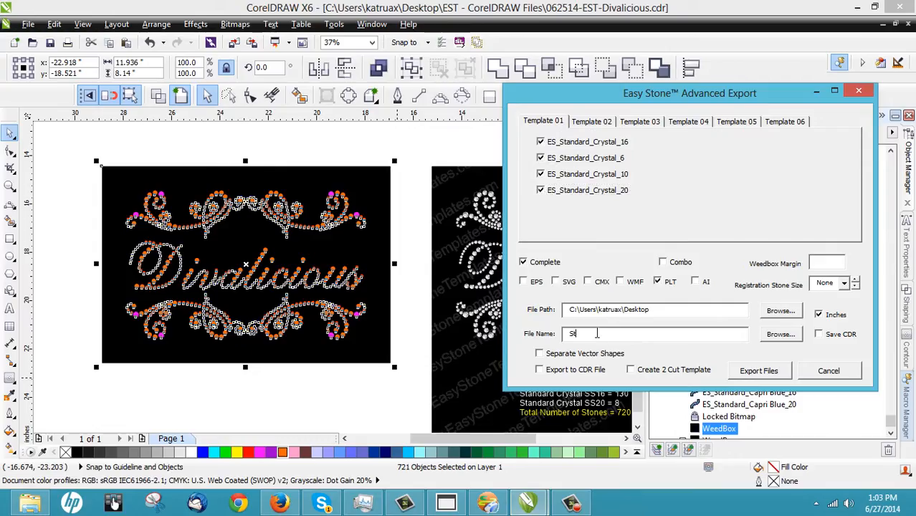
click(758, 371)
click(337, 401)
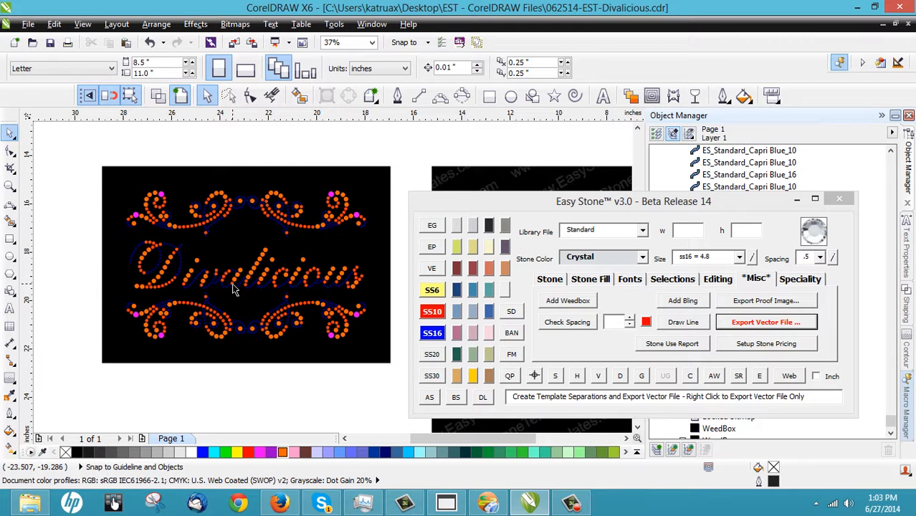
- Switch to Hotfix Era and create a new blank design
click(487, 503)
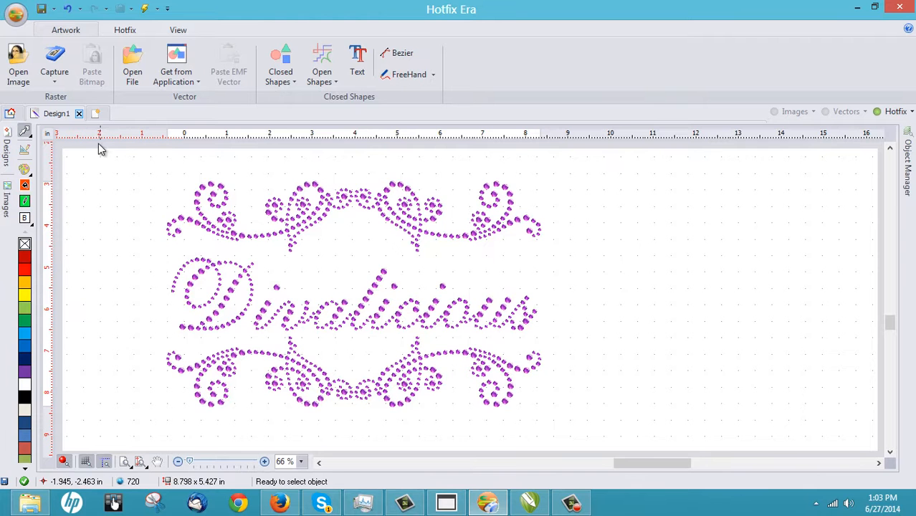
click(96, 113)
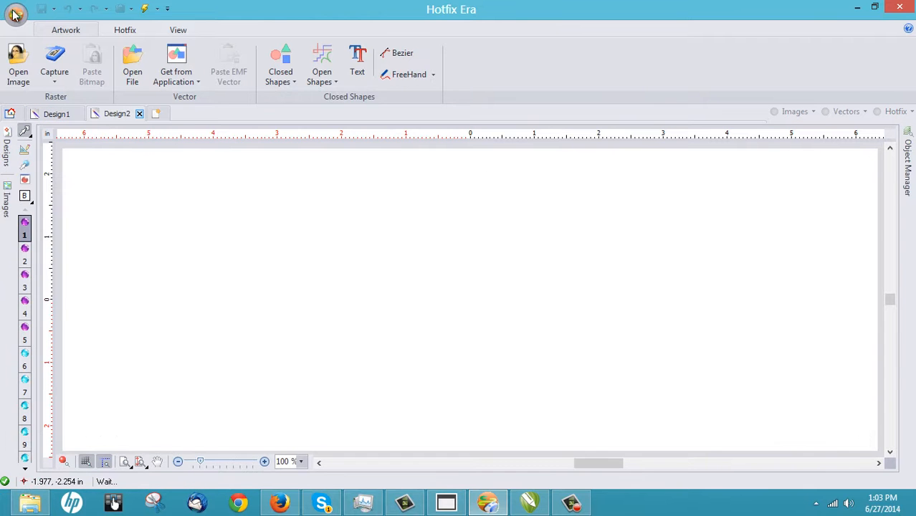
- Open Step3.plt from the Desktop for PLT import into the blank design
click(16, 13)
mouse_move(46, 149)
click(141, 135)
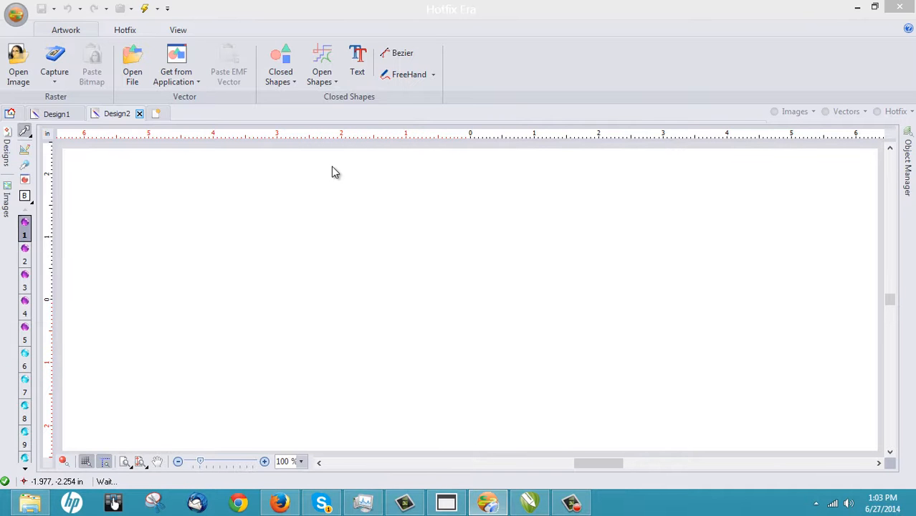
text(ste)
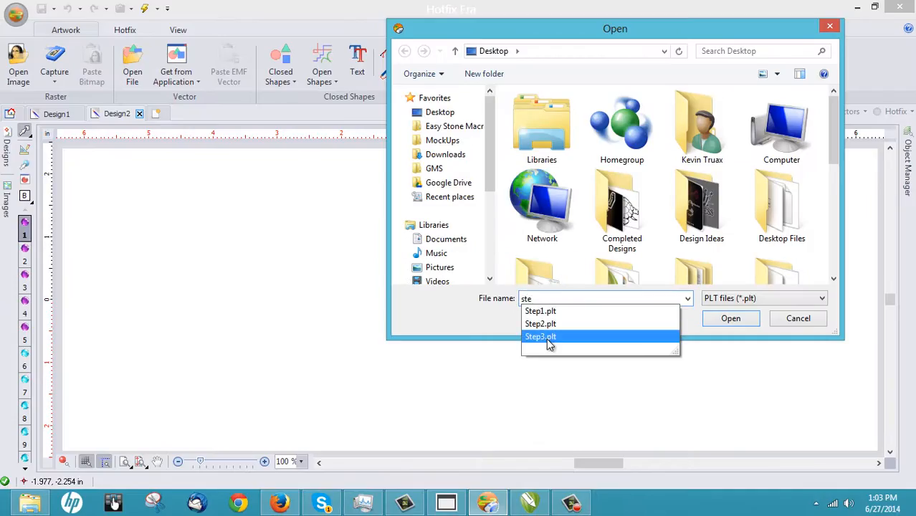
click(548, 337)
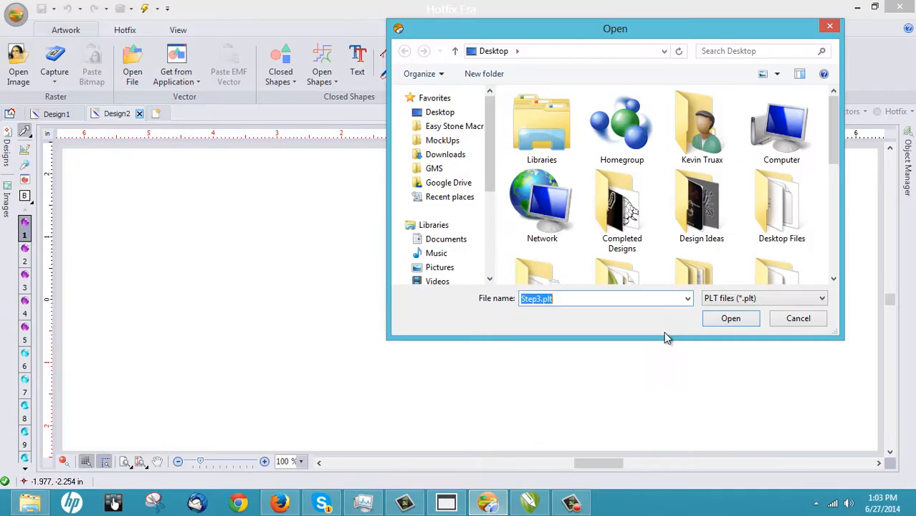
click(730, 319)
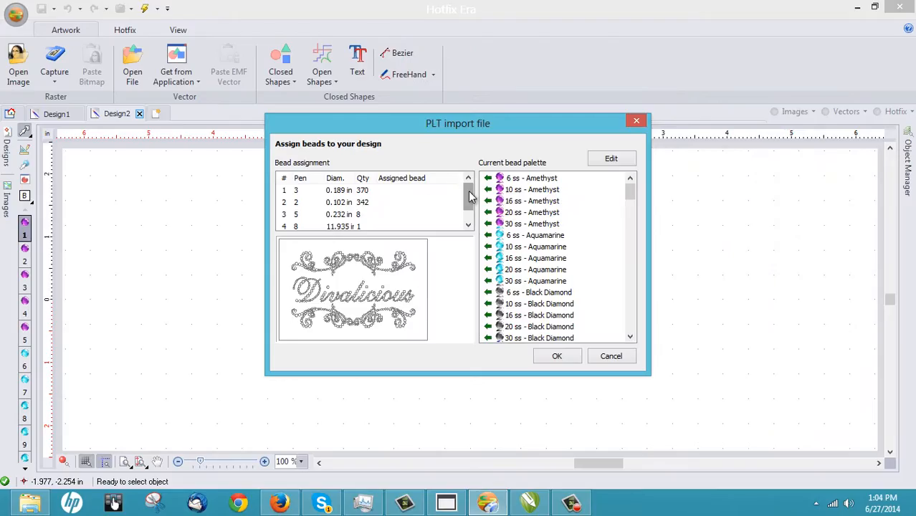
- Examine the pen groups in the bead assignment list and which stones each one highlights in the preview
mouse_move(470, 197)
mouse_down()
mouse_move(468, 205)
mouse_move(467, 190)
mouse_up()
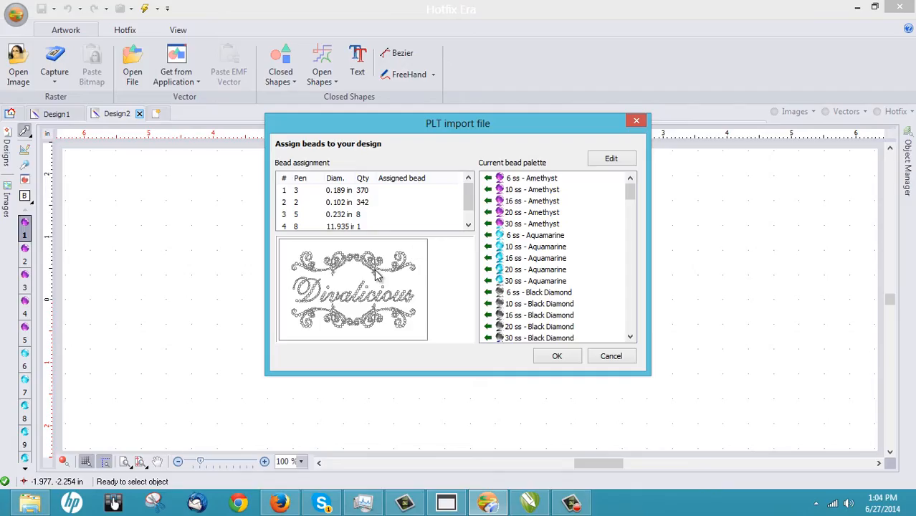
click(352, 227)
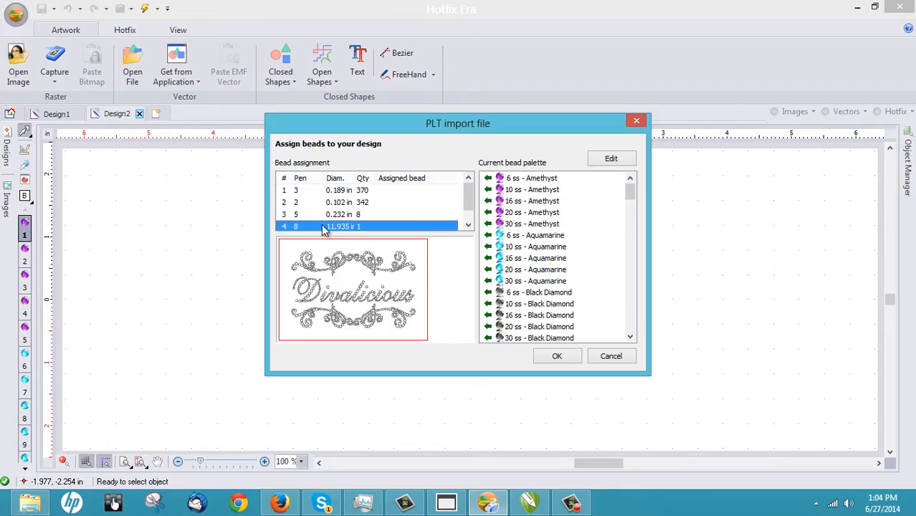
click(347, 217)
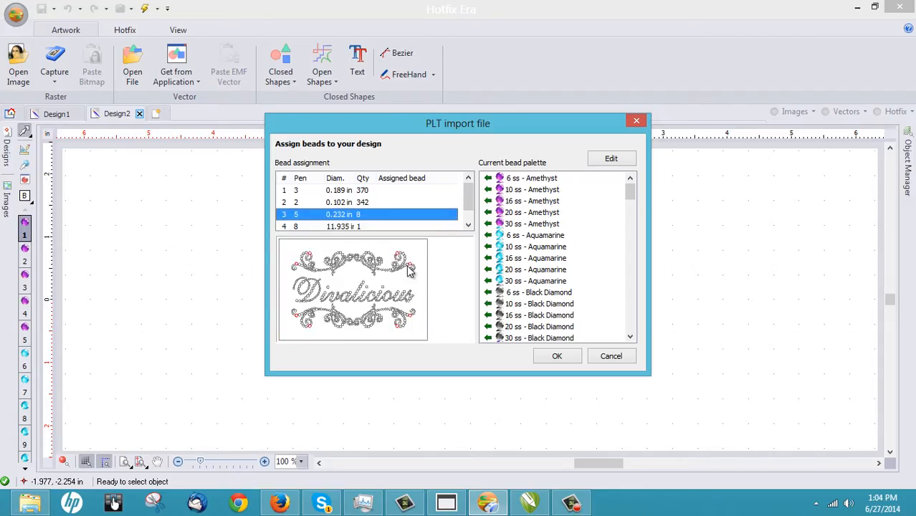
click(348, 204)
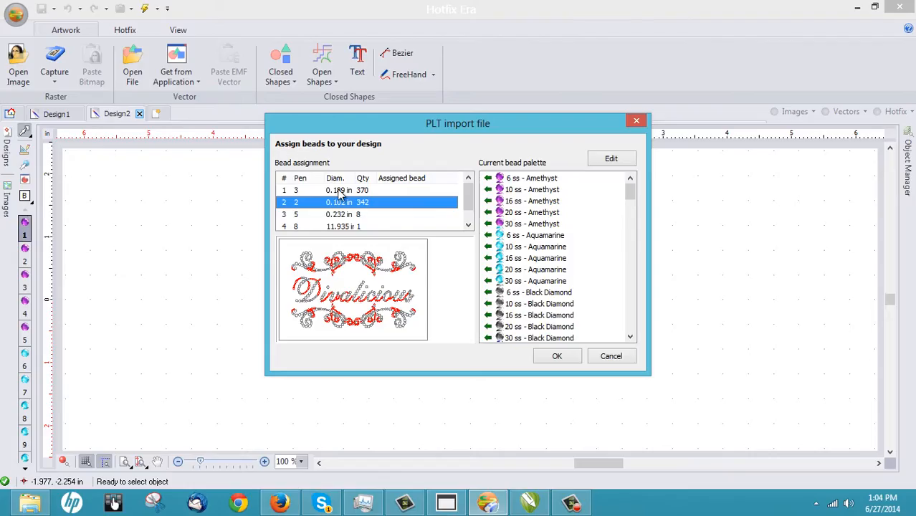
click(340, 191)
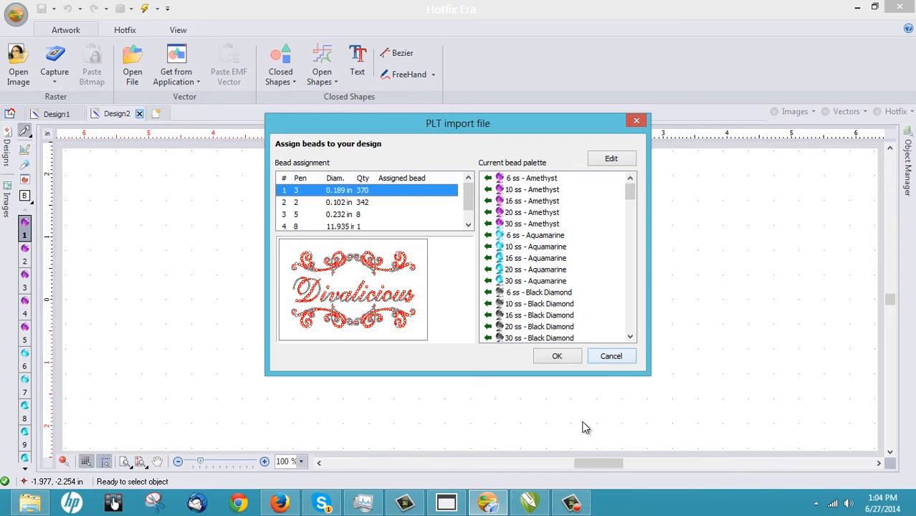
- Switch to CorelDRAW and compare the fill colours of neighbouring ss16 and ss10 stones in the upper scroll of the Divalicious design
click(529, 503)
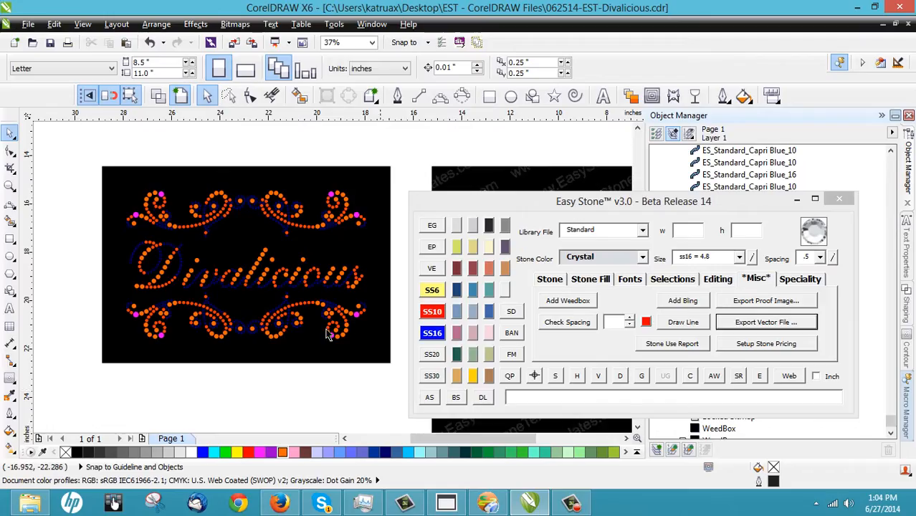
scroll(217, 207, up, 1)
scroll(219, 203, up, 1)
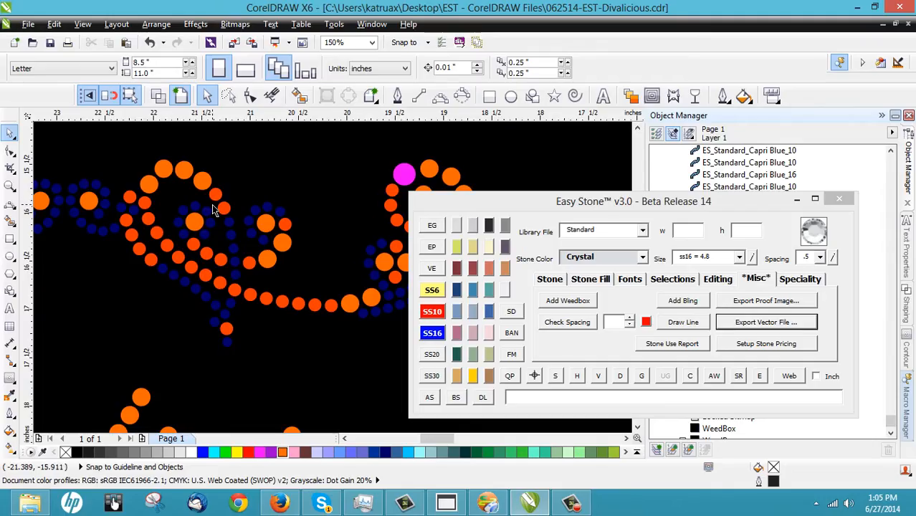
click(202, 180)
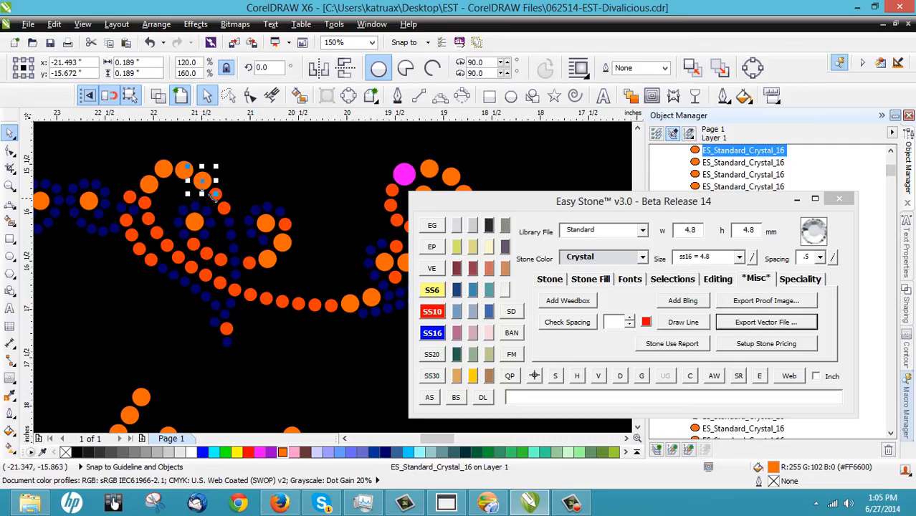
click(215, 193)
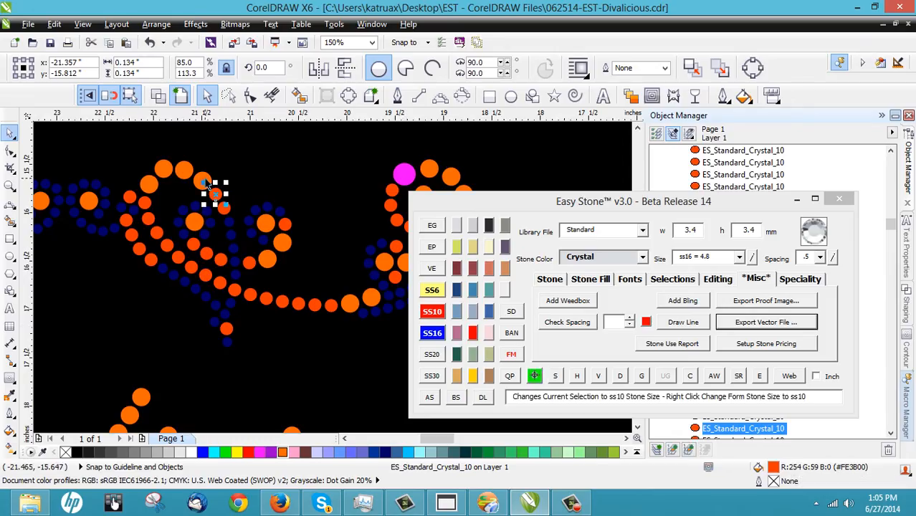
click(202, 180)
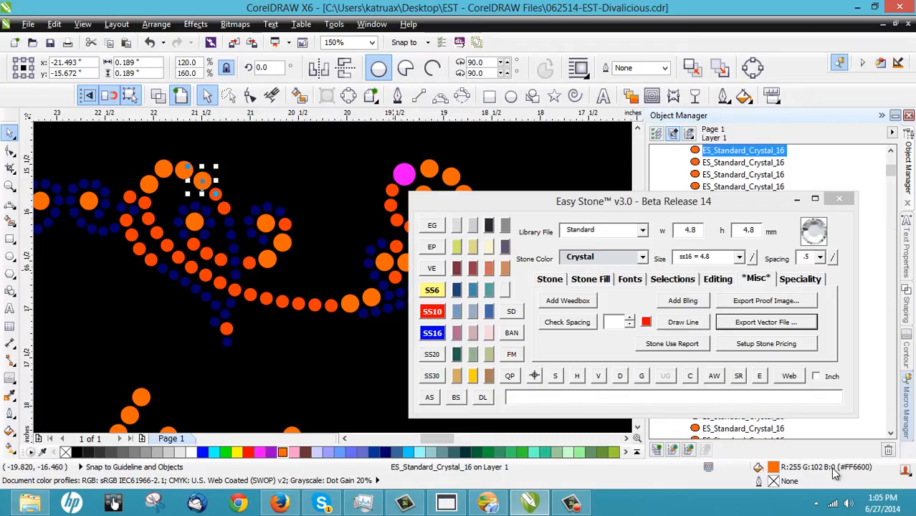
click(244, 183)
click(204, 180)
click(214, 192)
click(203, 182)
scroll(215, 184, down, 2)
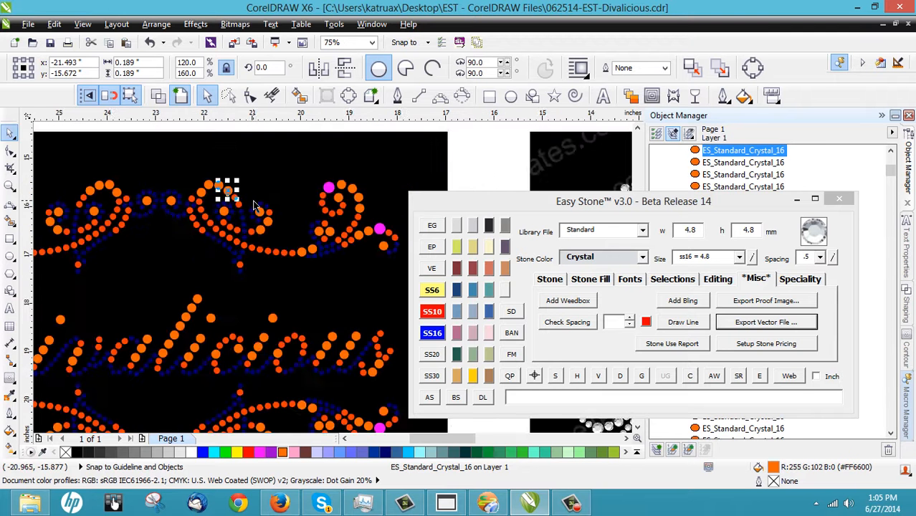
- Select all ss10 Crystal stones in the Divalicious design with Easy Stone and recolour them light blue
click(219, 152)
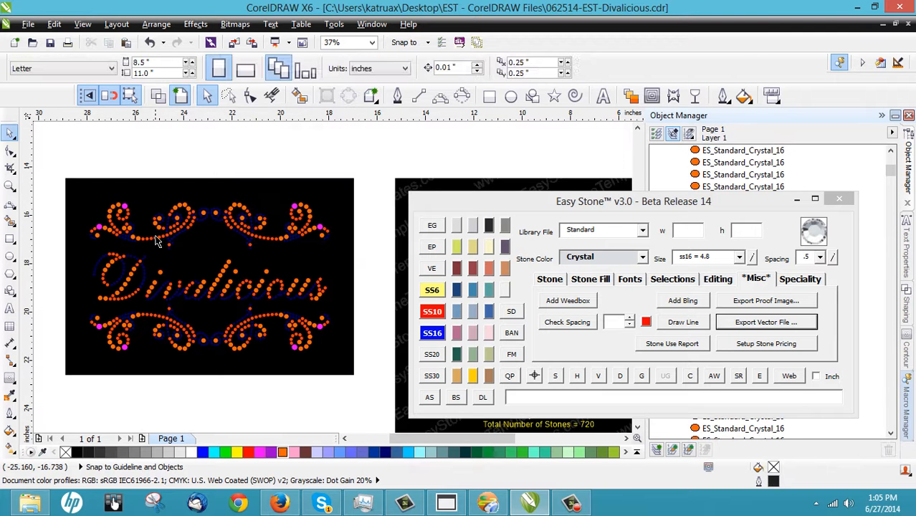
click(155, 239)
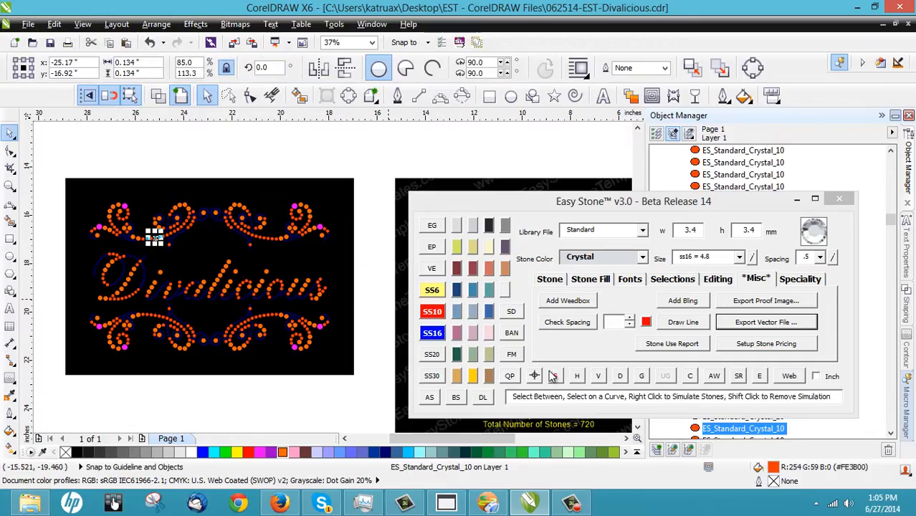
drag(52, 159, 351, 378)
drag(421, 377, 423, 378)
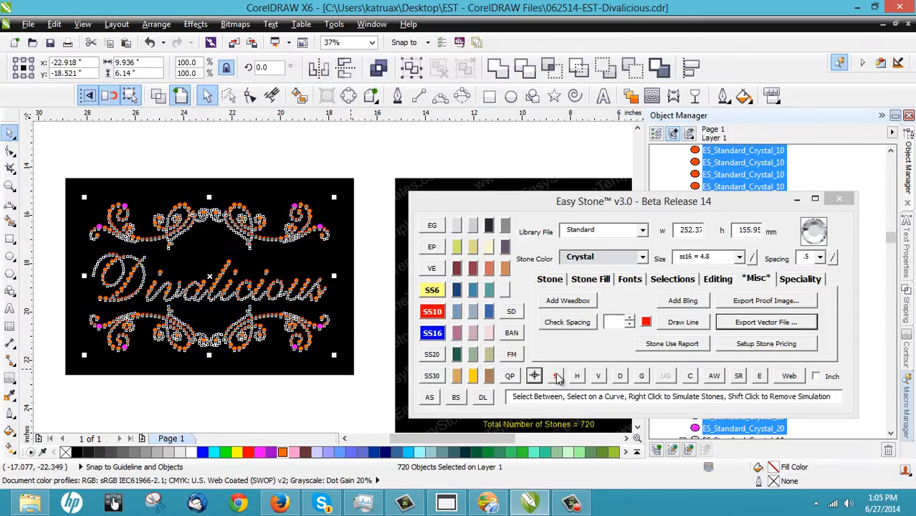
click(555, 375)
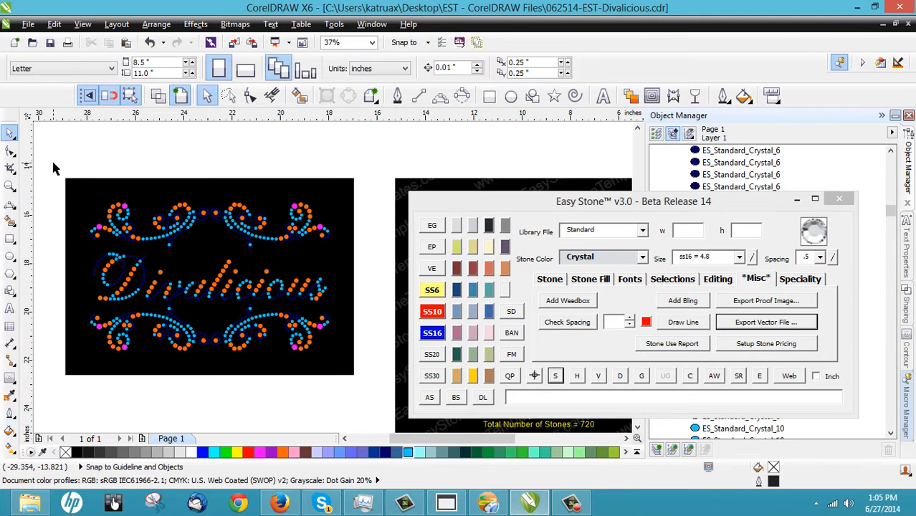
- Select the whole design with its weedbox and include the Standard Crystal 16, 6, 10 and 20 stones in Easy Stone's vector export
drag(54, 164, 358, 387)
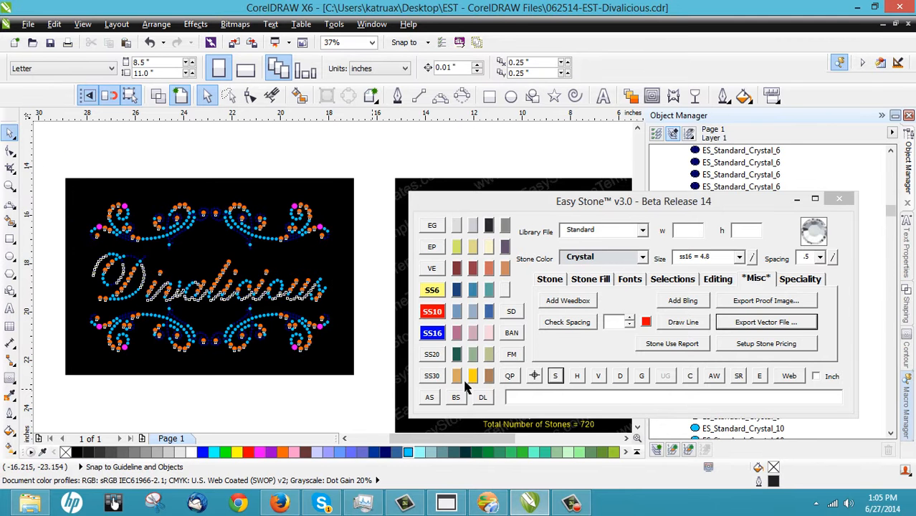
click(766, 322)
click(567, 143)
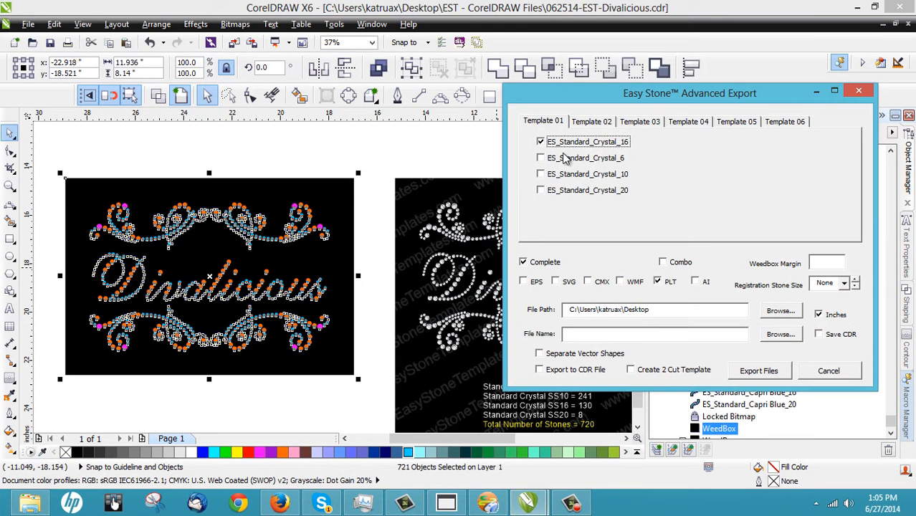
click(566, 158)
click(566, 174)
click(567, 193)
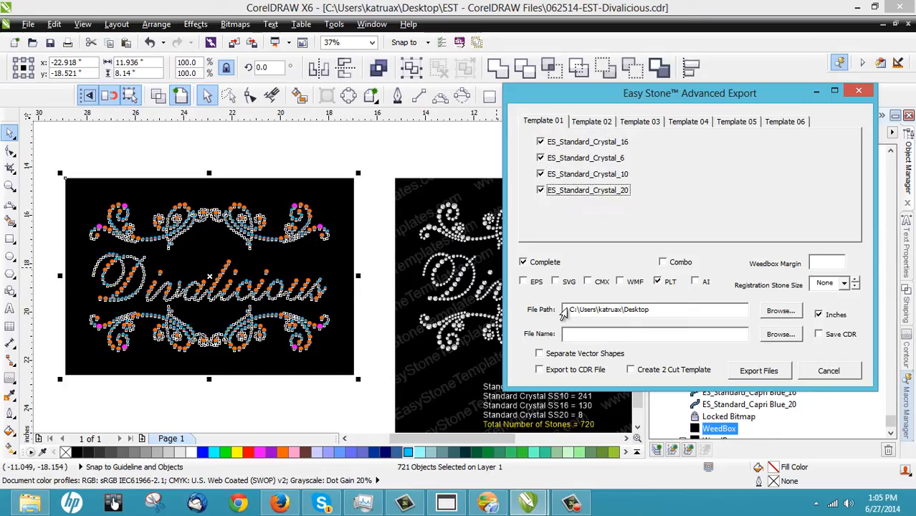
- Name the export file Step4 and export the complete design as PLT to the Desktop
click(584, 333)
text(tep)
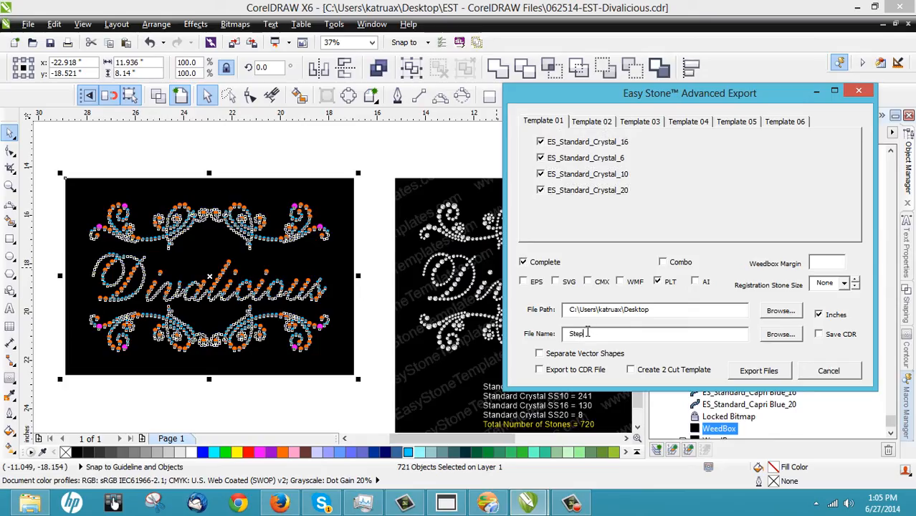
text(4)
click(758, 371)
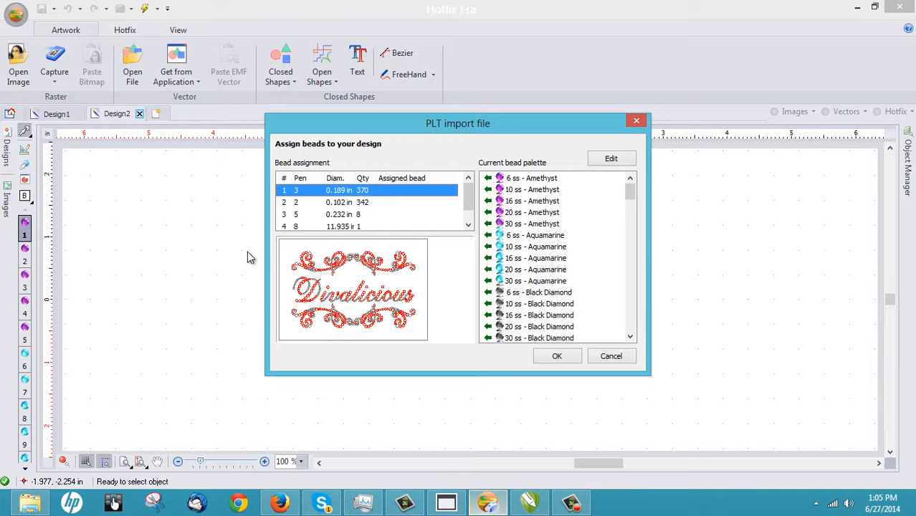
- Switch to Hotfix Era, cancel the open PLT import and try to import the file Step4 from the Desktop
click(616, 354)
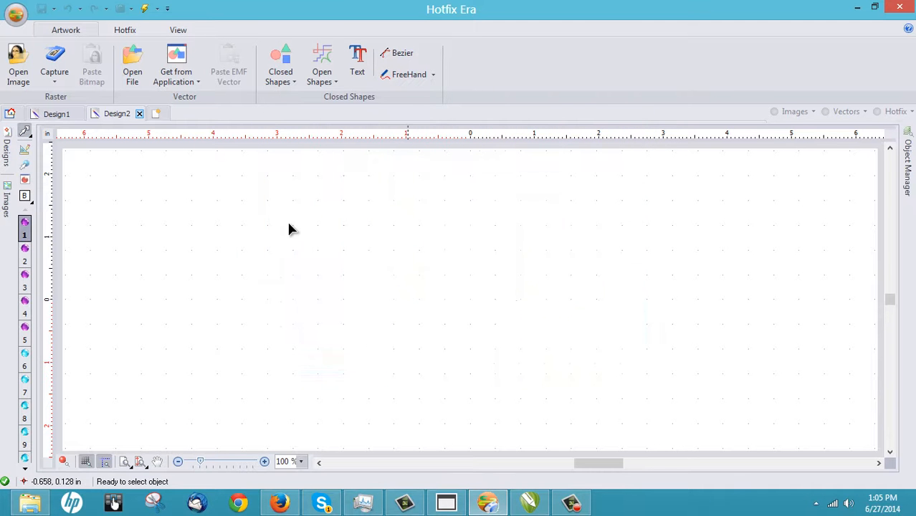
click(15, 13)
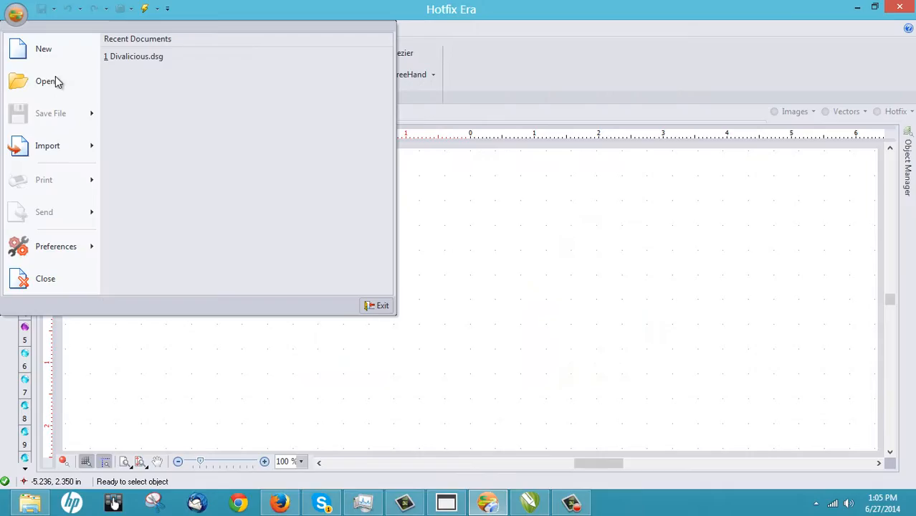
click(61, 143)
click(133, 144)
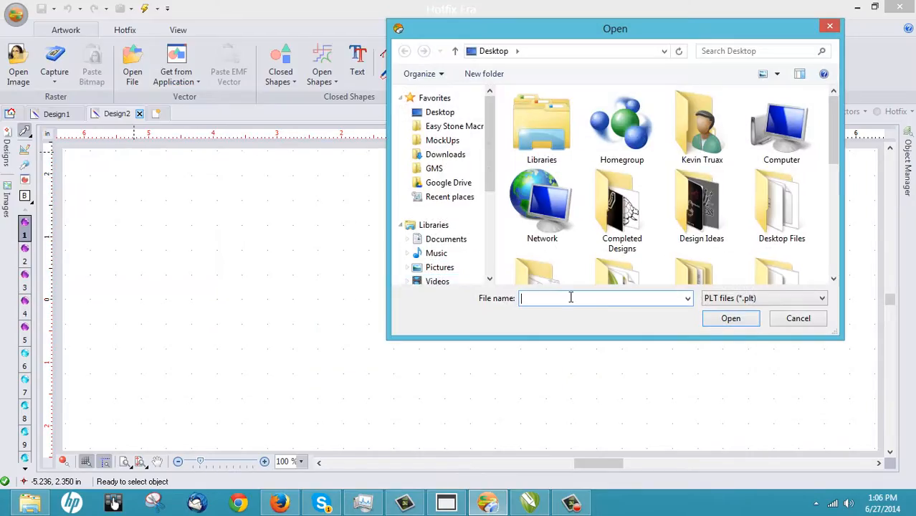
text(Step4)
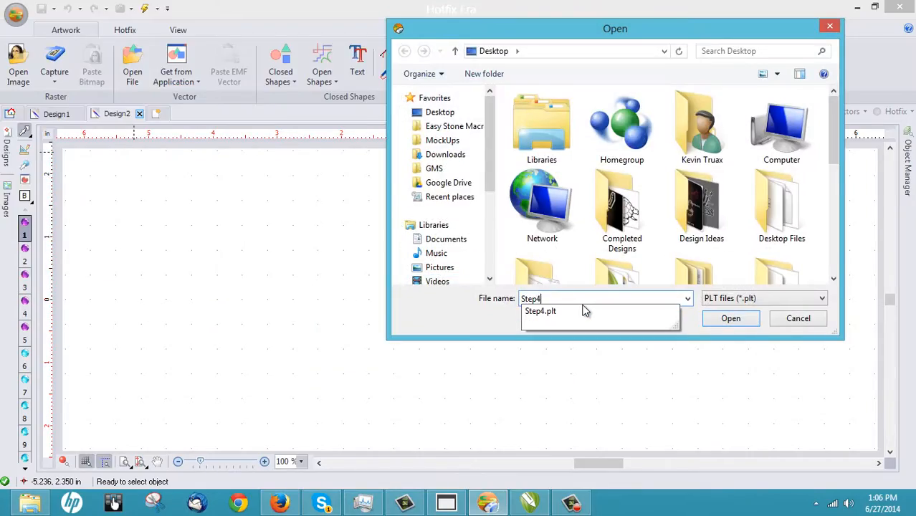
click(730, 320)
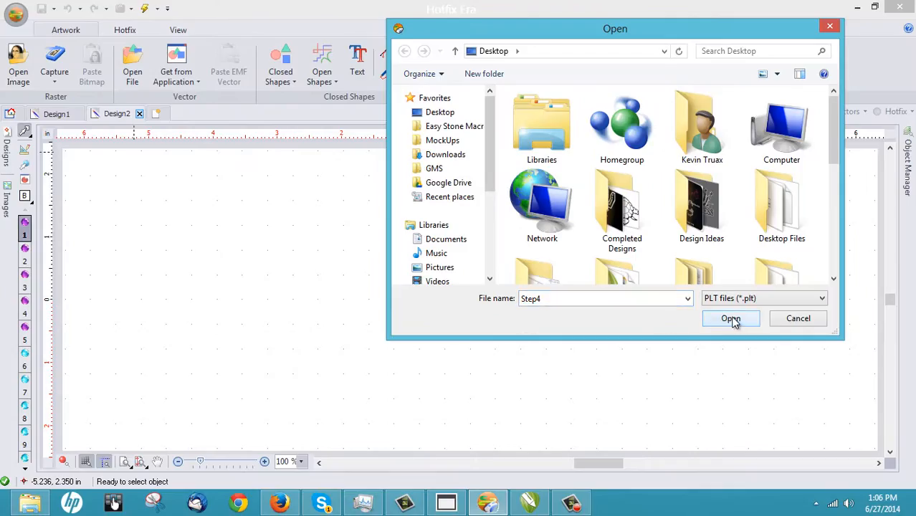
click(730, 320)
click(608, 305)
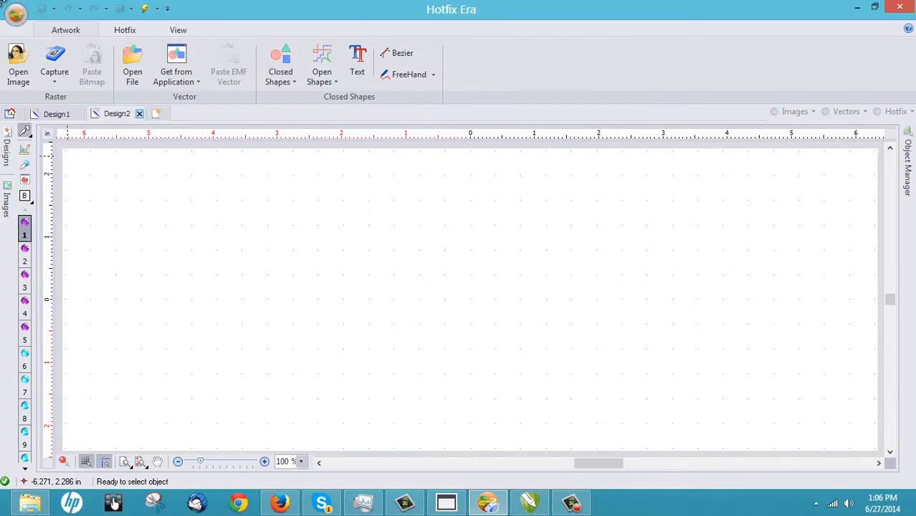
- Open Step4.plt from the Desktop through the PLT import to start its bead assignment
click(17, 14)
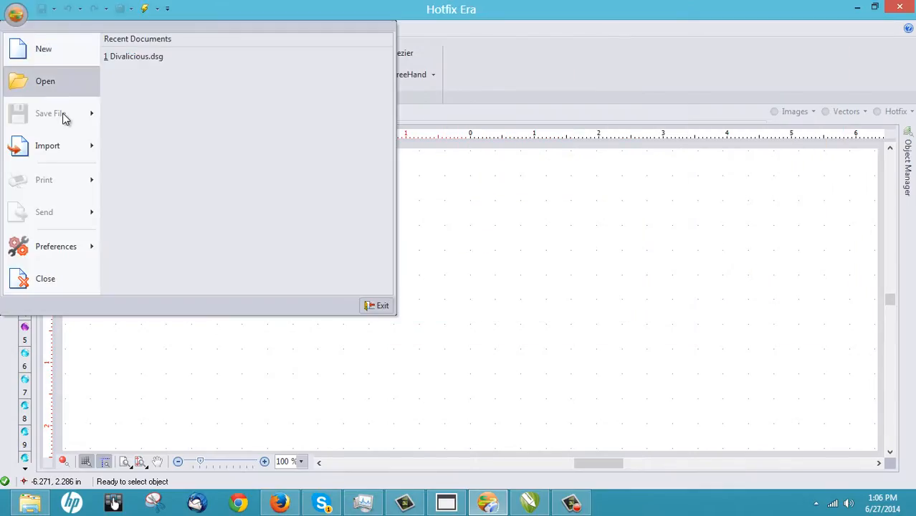
mouse_move(71, 146)
click(226, 132)
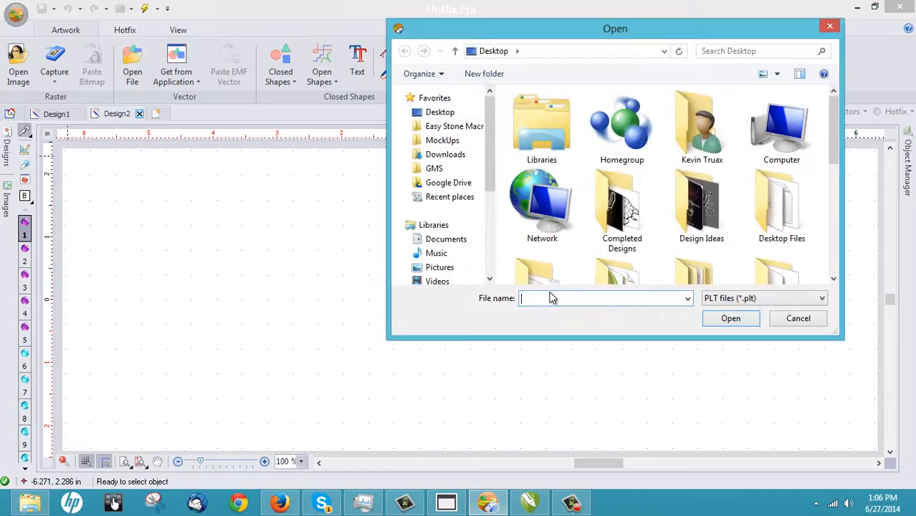
text(Step)
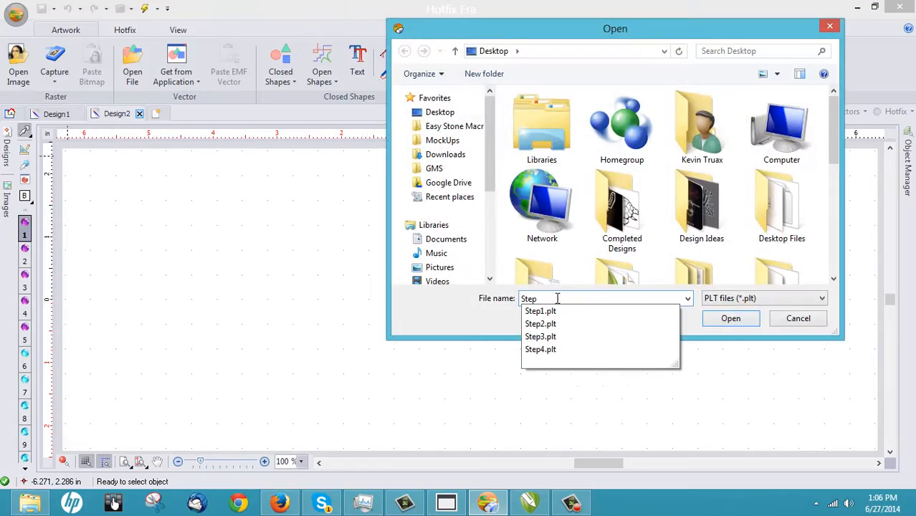
click(556, 350)
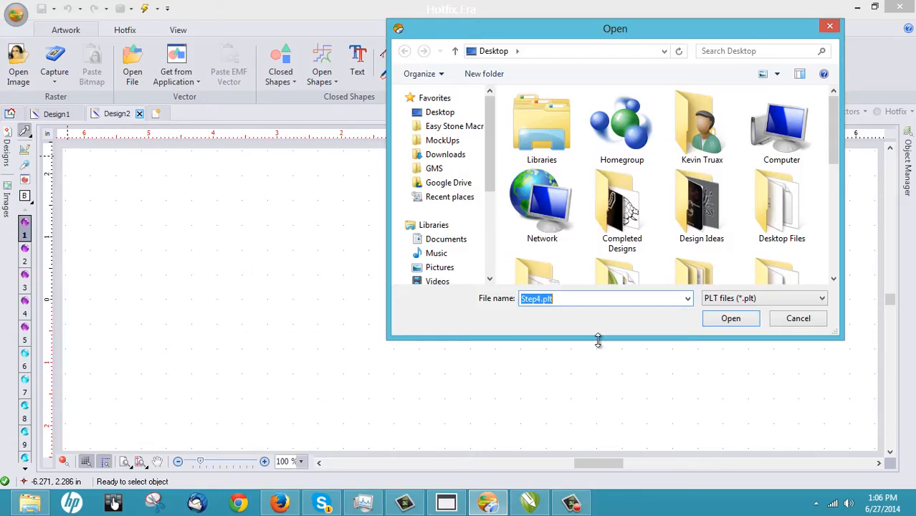
click(727, 319)
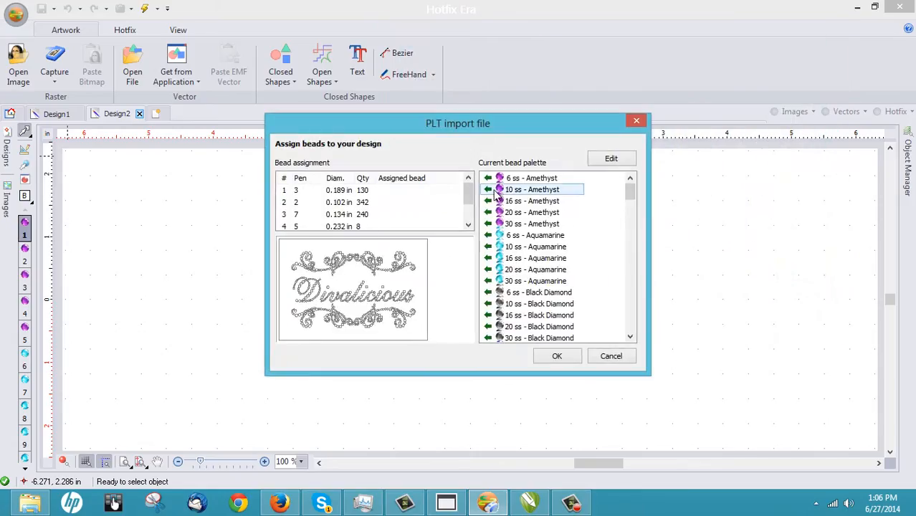
- Examine each pen entry in the bead assignment list to see which stones of the Divalicious design it covers
scroll(466, 204, down, 1)
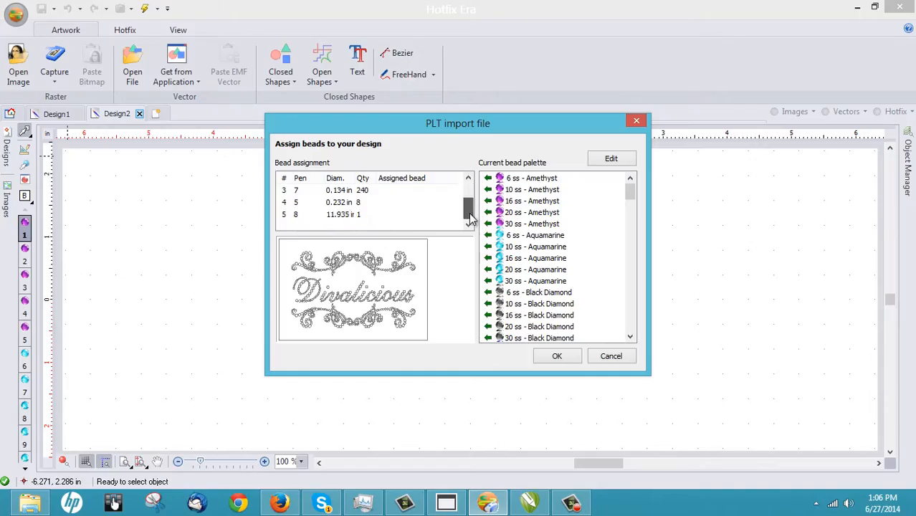
click(362, 214)
click(303, 204)
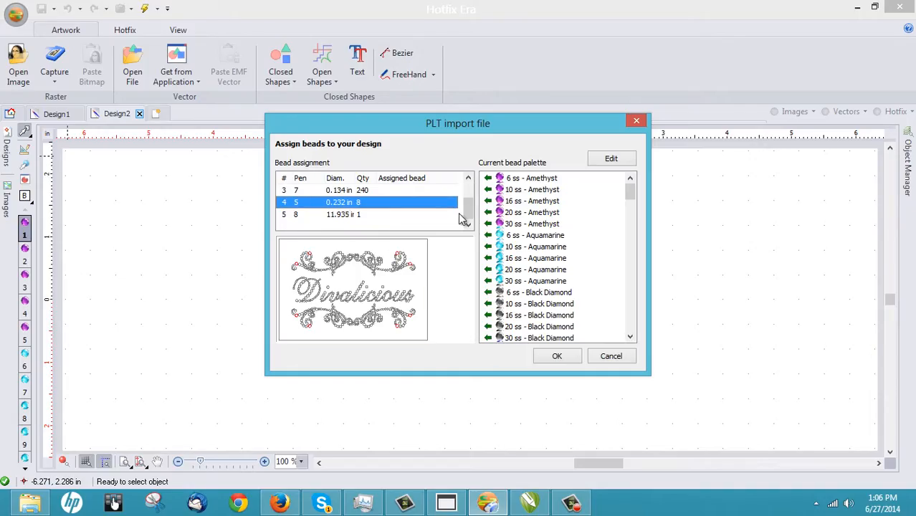
scroll(466, 207, up, 1)
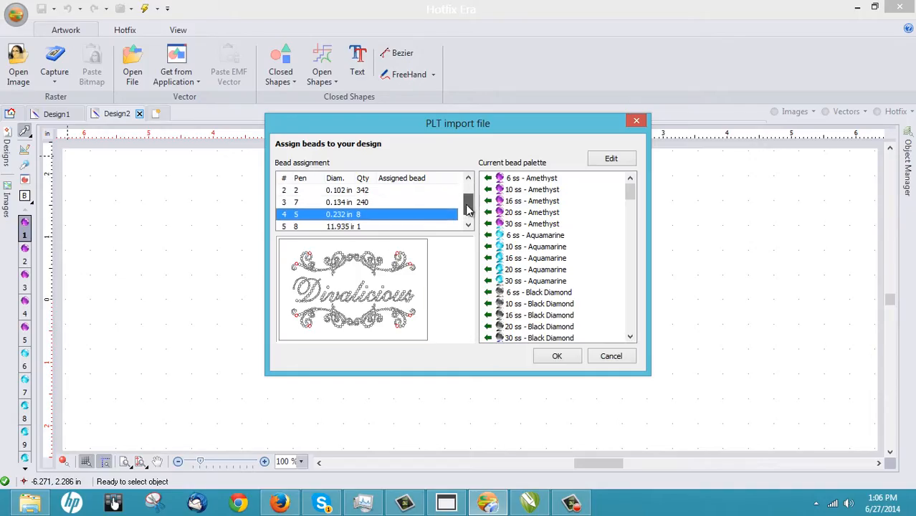
click(351, 203)
click(351, 191)
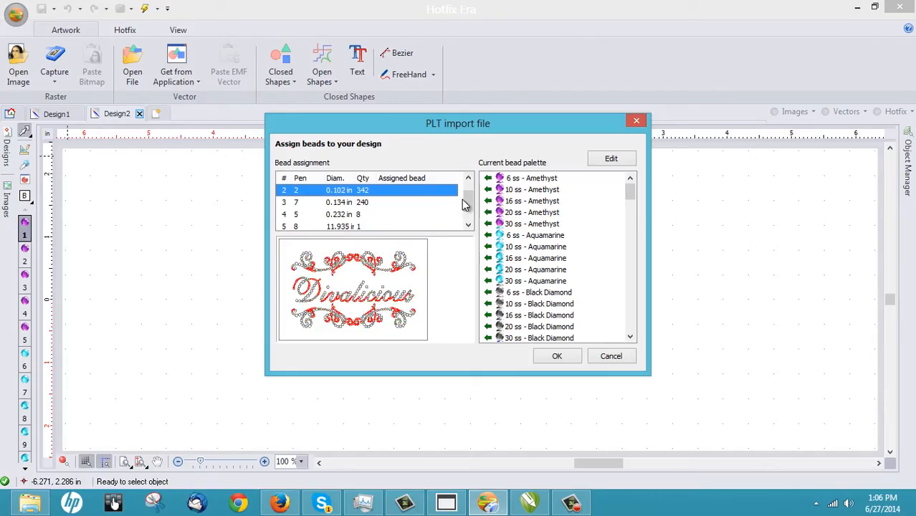
scroll(467, 194, up, 1)
click(357, 191)
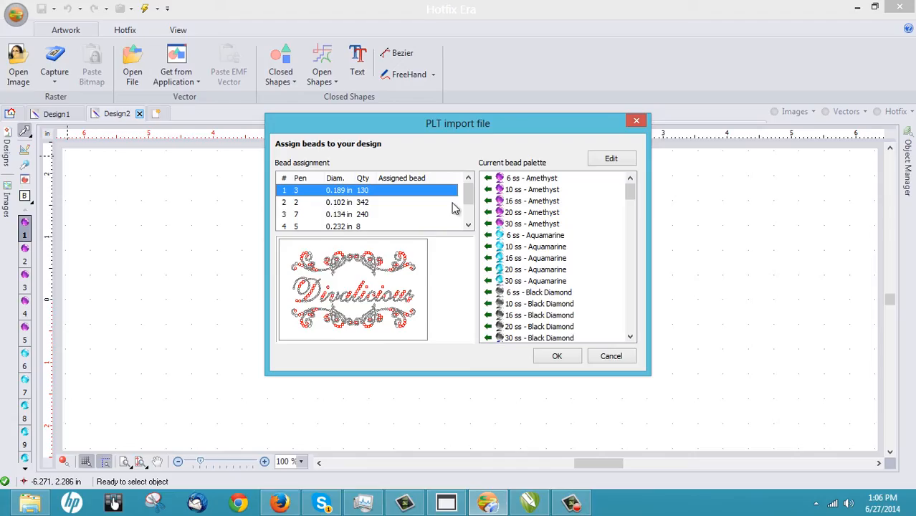
scroll(467, 195, down, 1)
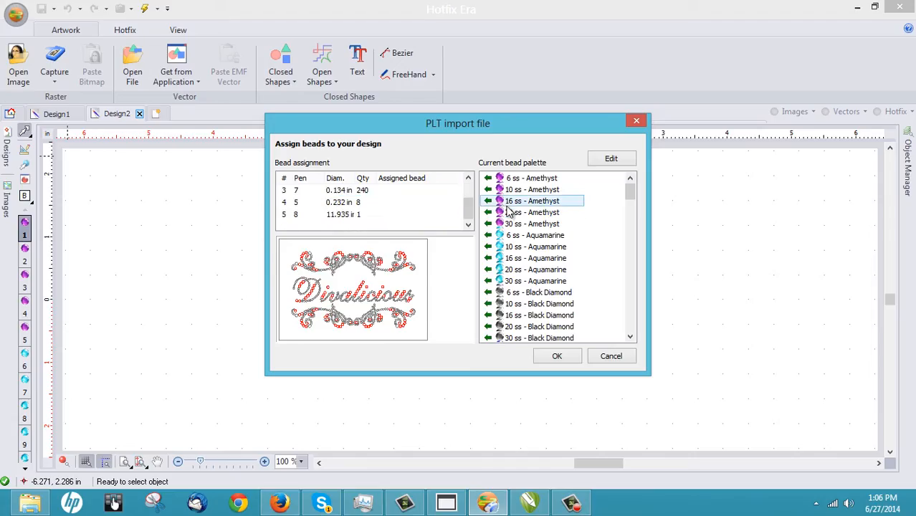